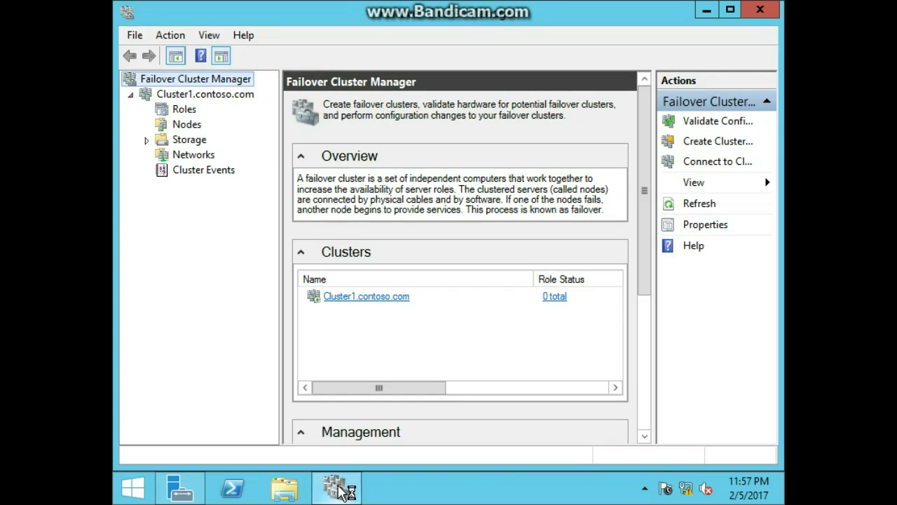
Start configuring a high-availability role on Cluster1.contoso.com, choosing File Server with the File Server for general use type.
click(184, 112)
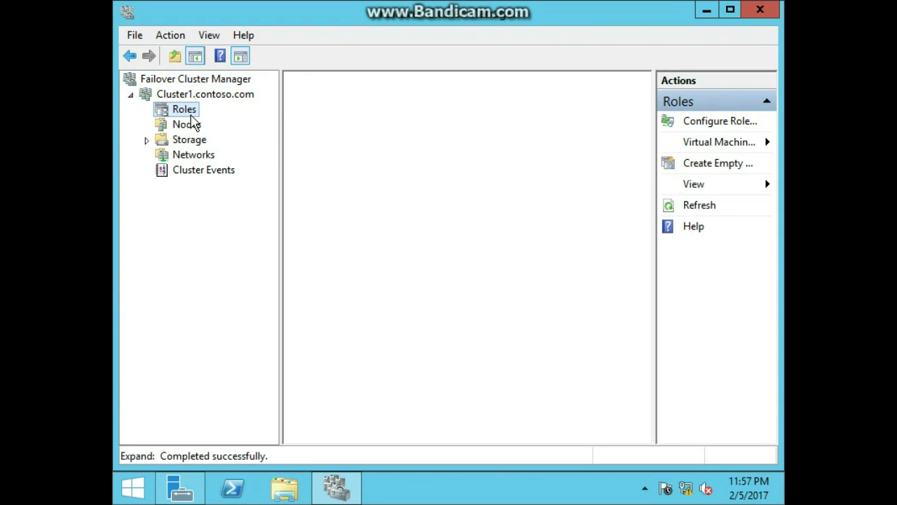
right_click(190, 113)
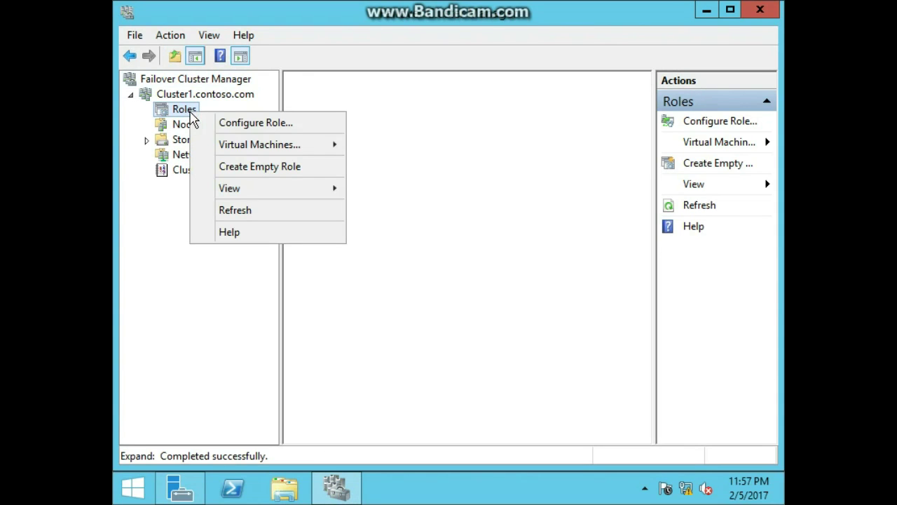
click(263, 123)
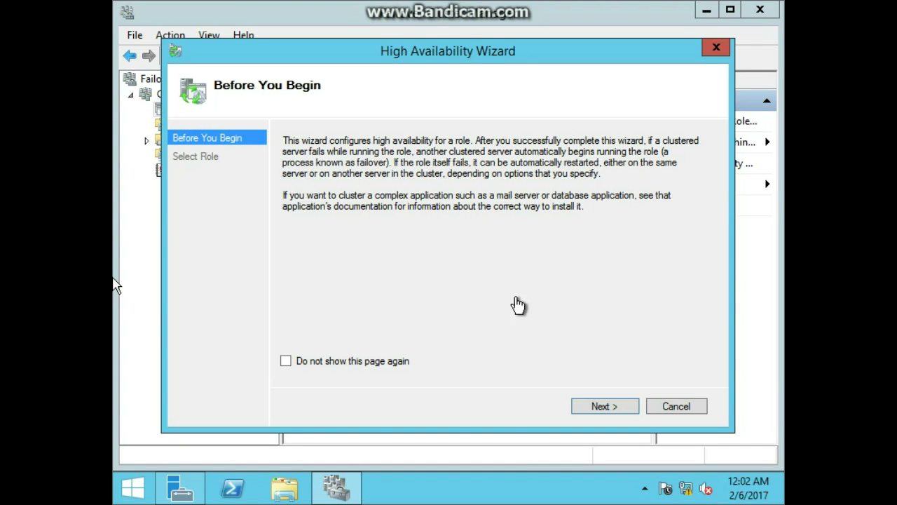
click(589, 408)
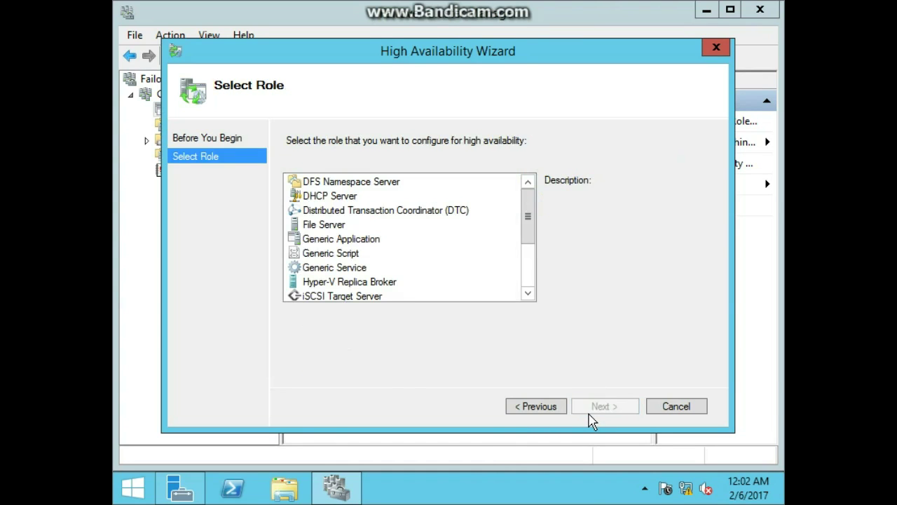
click(338, 226)
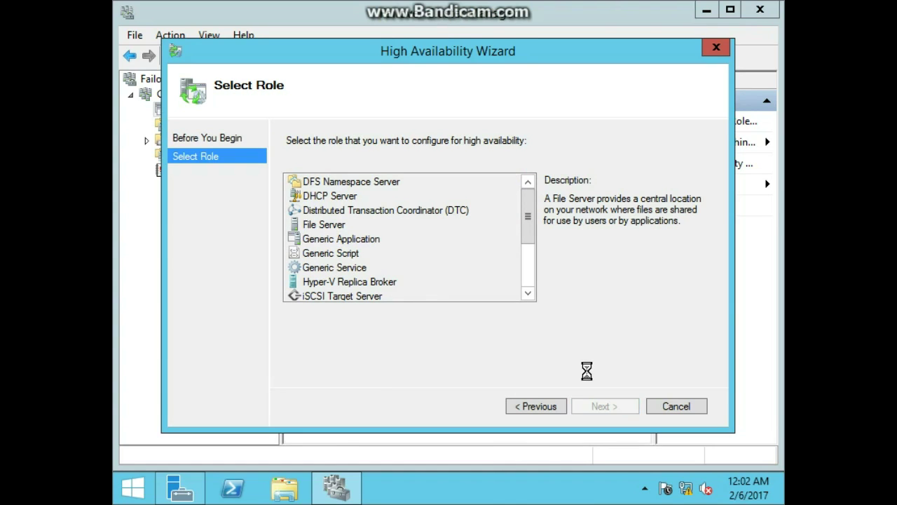
click(609, 414)
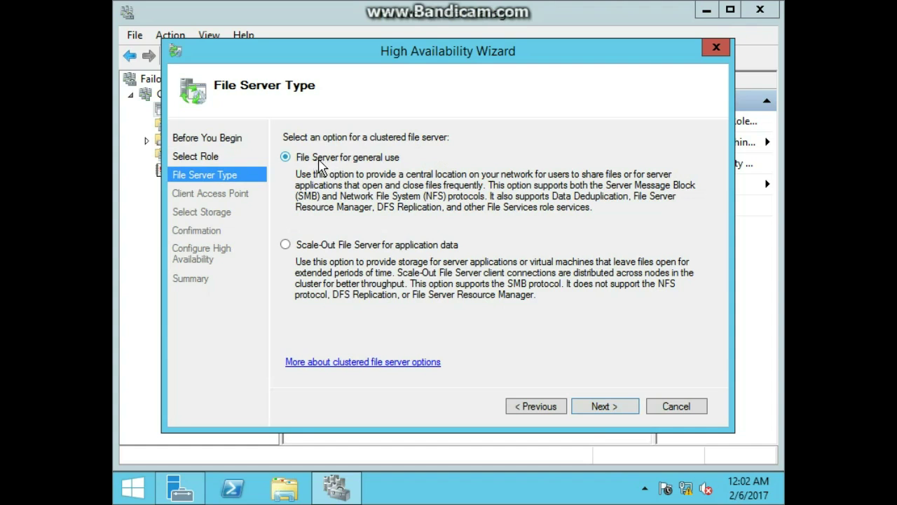
click(601, 409)
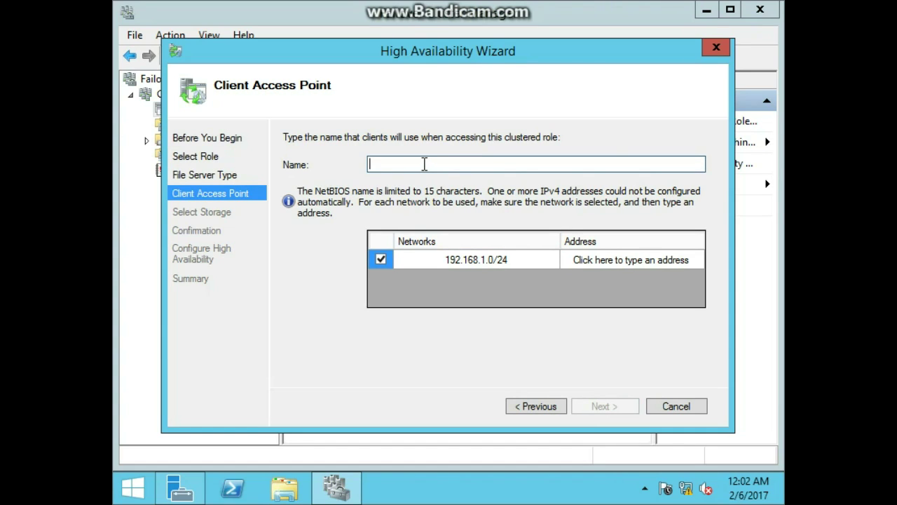
Set the client access point name to FileServer with the address 192.168.1.63 and continue to storage selection.
text(FileServer)
click(594, 266)
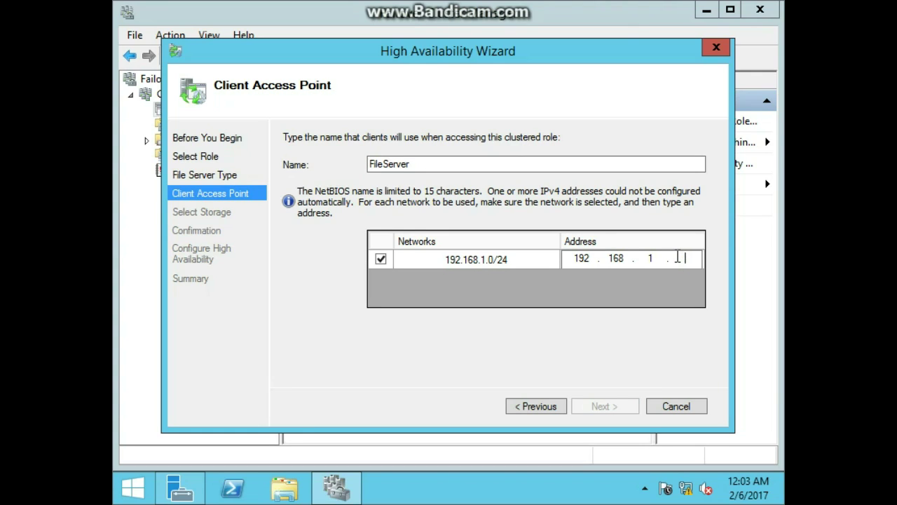
text(63)
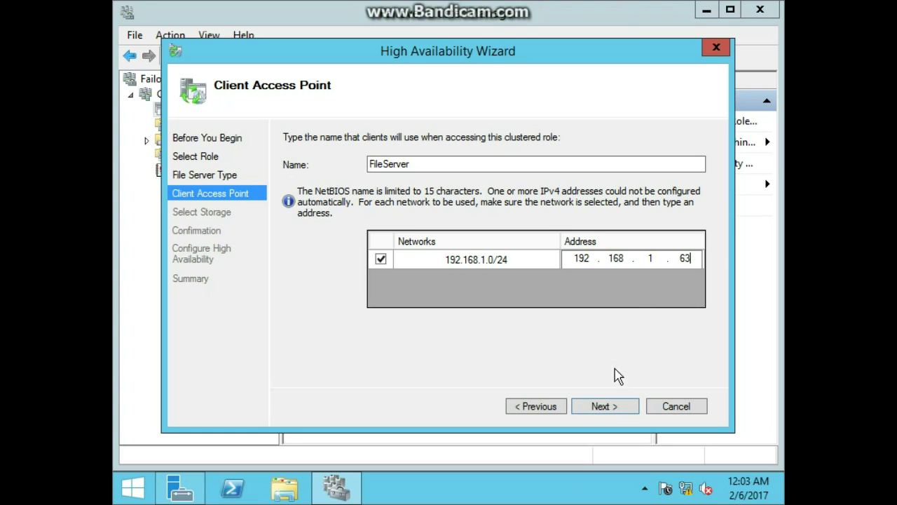
click(608, 411)
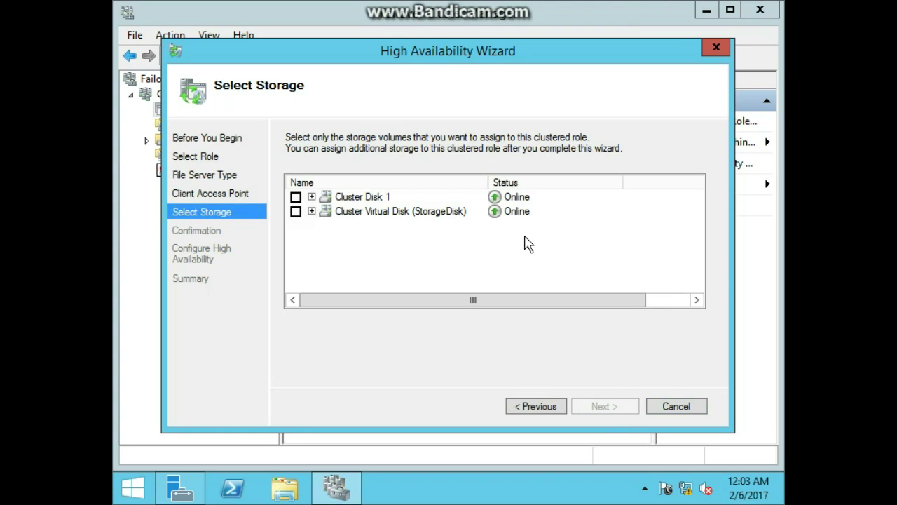
Assign Cluster Disk 1 to the file server role, confirm the configuration and finish the wizard.
click(363, 200)
click(296, 197)
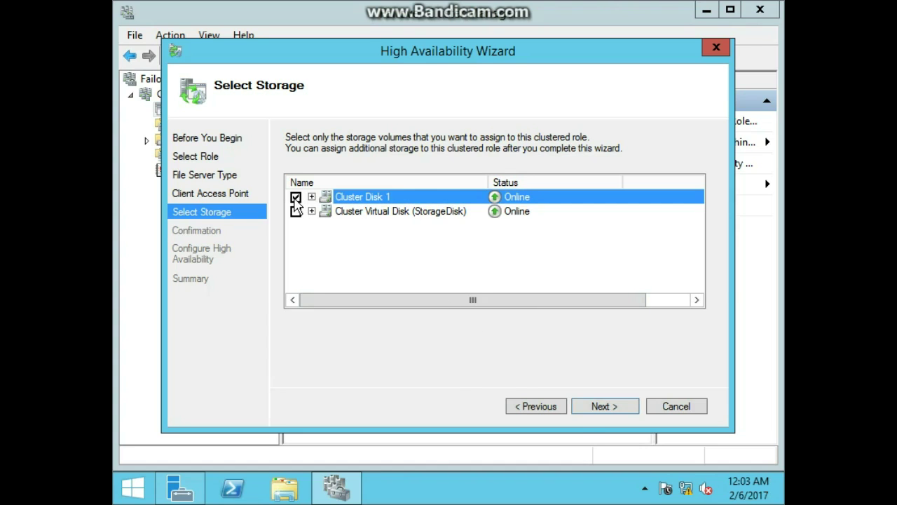
click(595, 412)
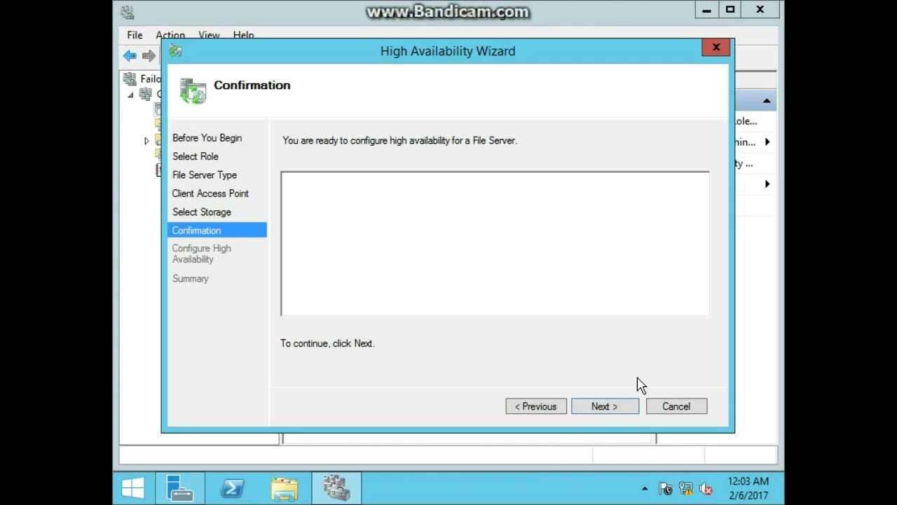
key(Return)
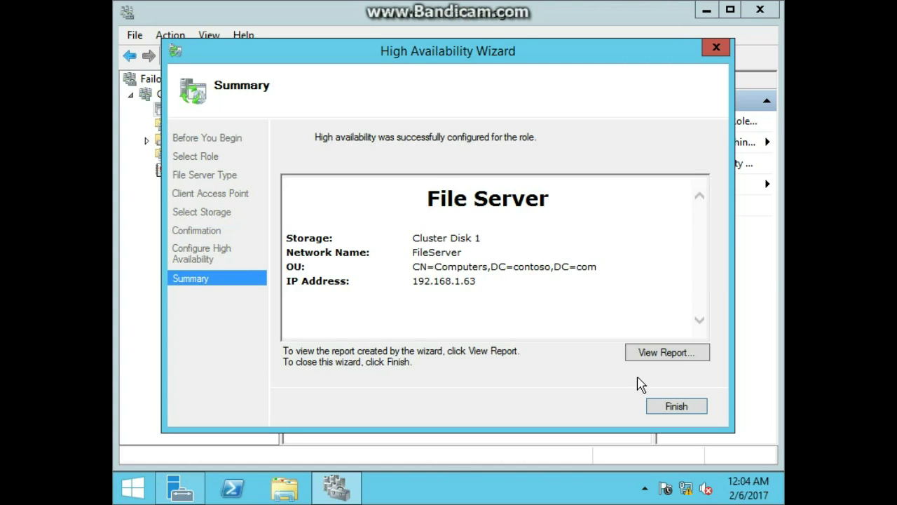
click(672, 409)
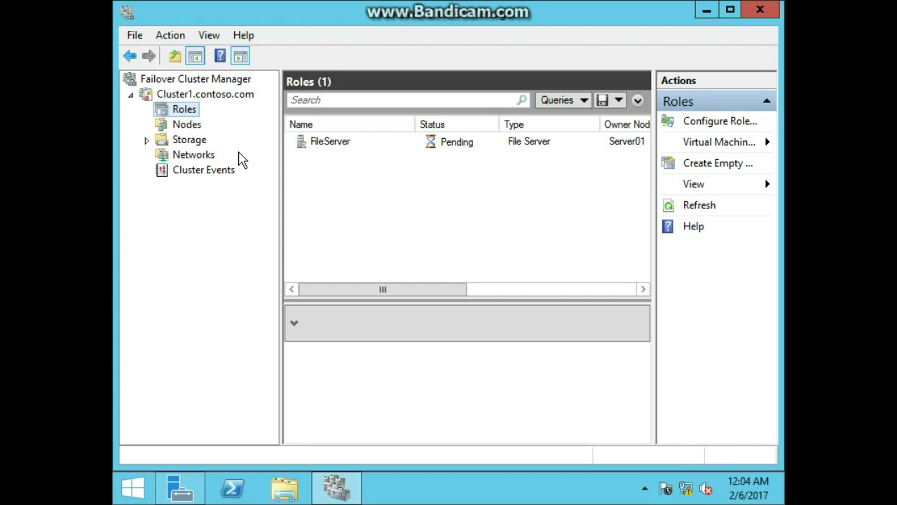
Move the core cluster resources of Cluster1.contoso.com to the node Server02.
click(185, 98)
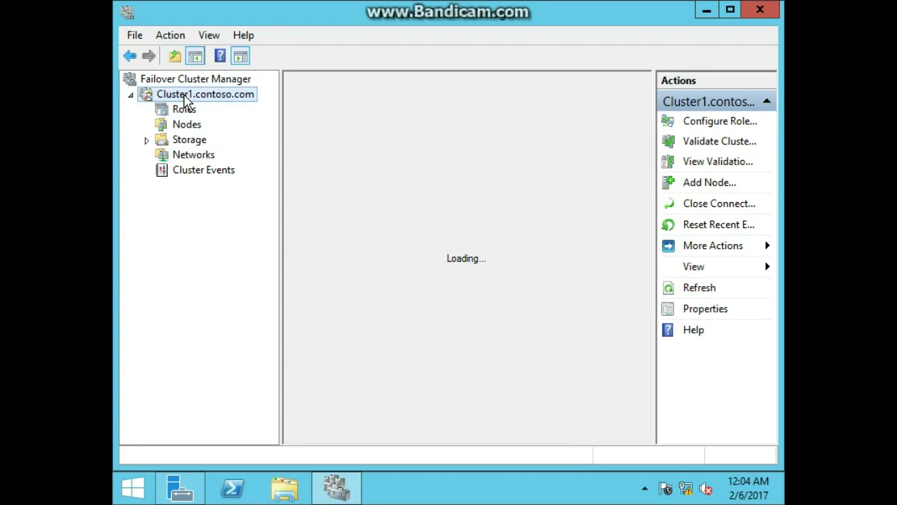
right_click(186, 98)
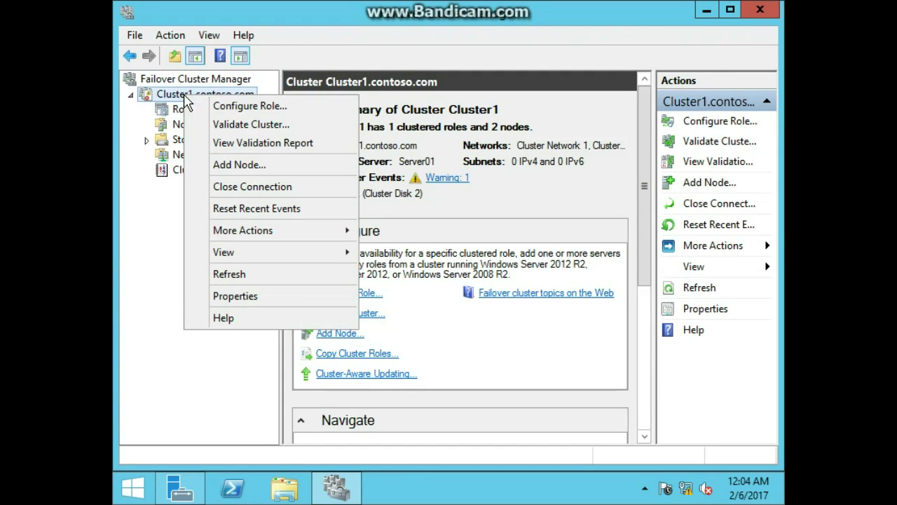
mouse_move(305, 235)
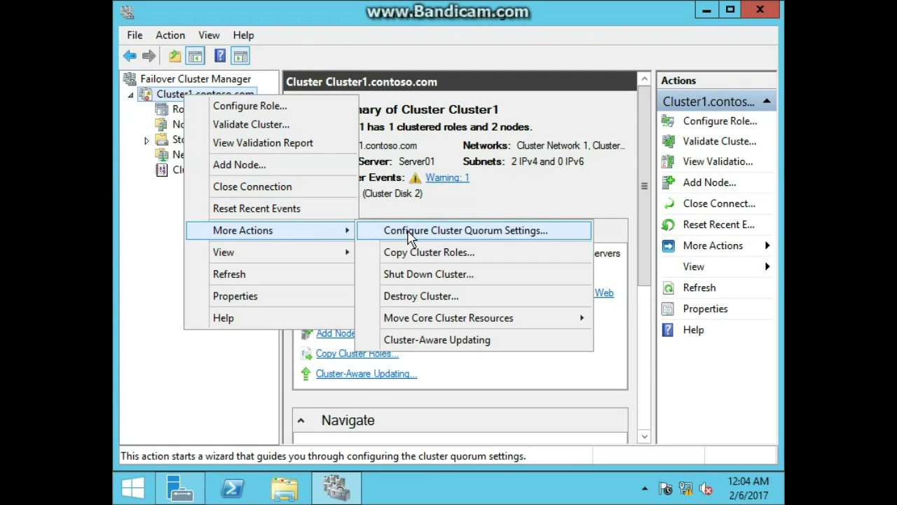
mouse_move(449, 319)
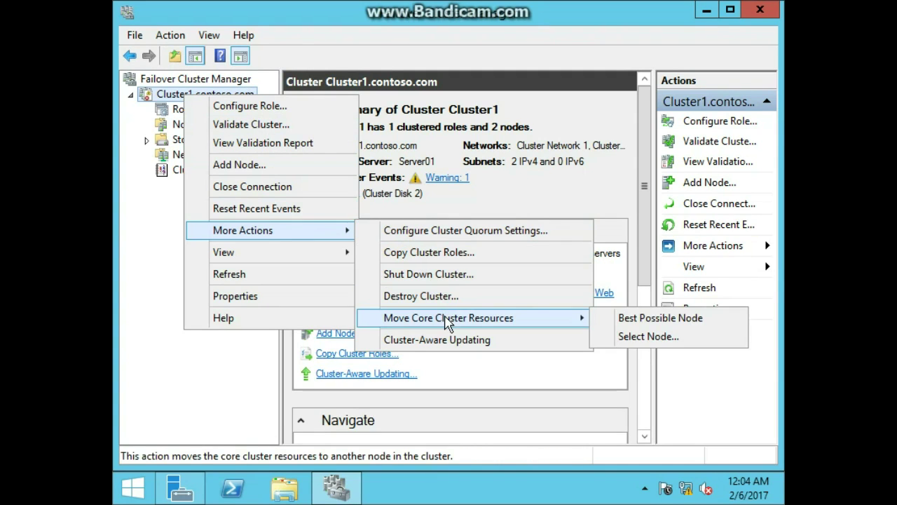
click(645, 337)
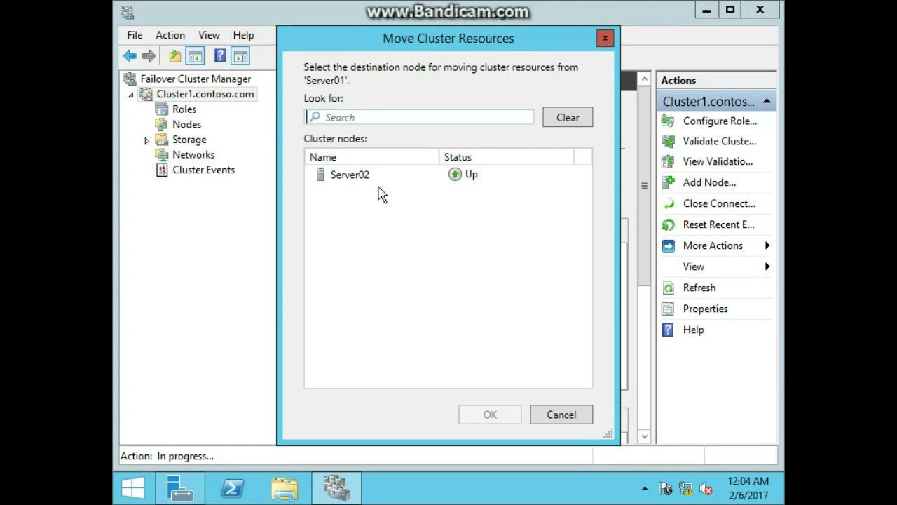
click(373, 178)
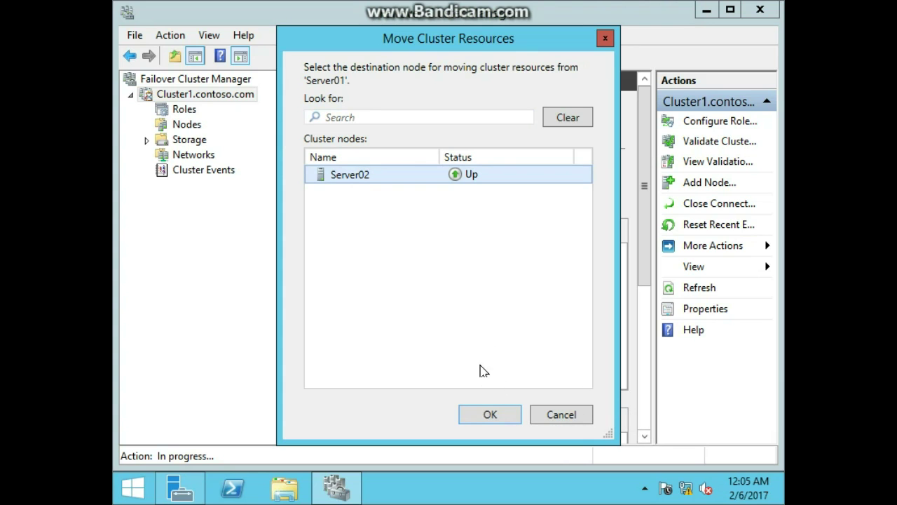
click(484, 413)
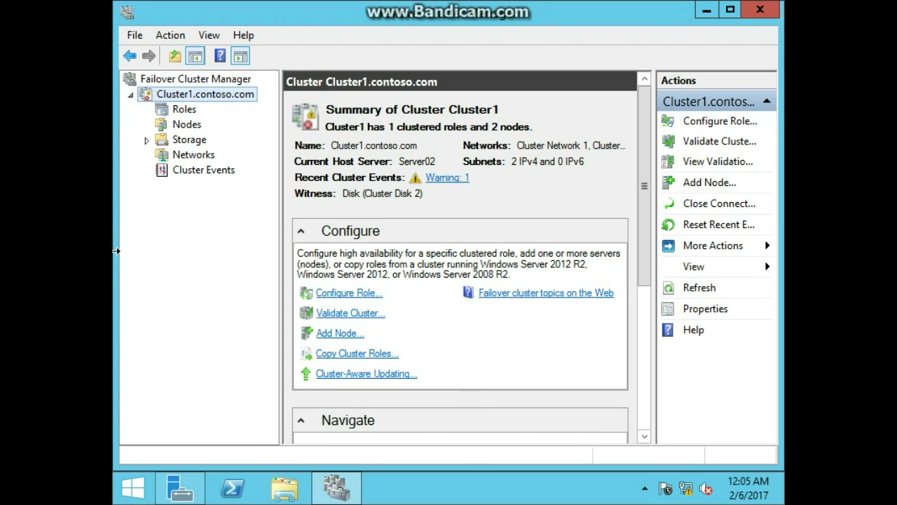
Check the cluster's roles and nodes, including the full owner node entry of the FileServer role.
click(183, 111)
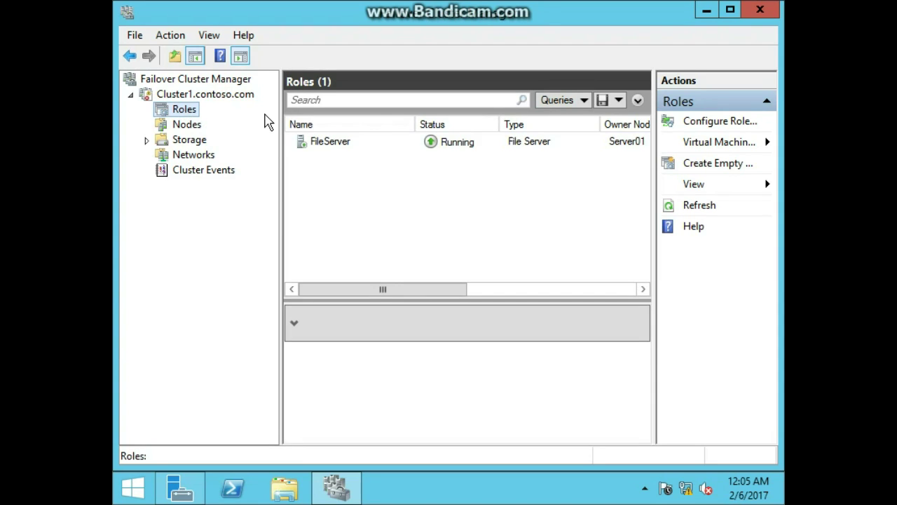
click(198, 125)
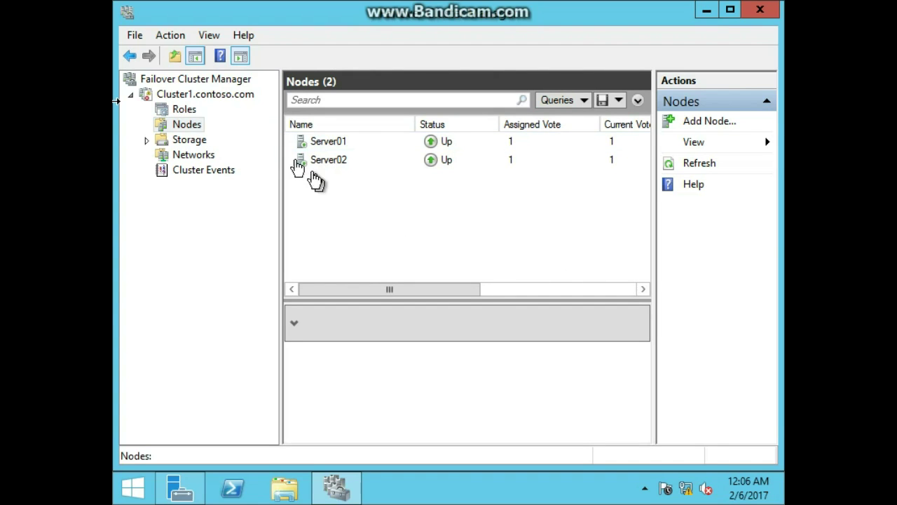
click(184, 110)
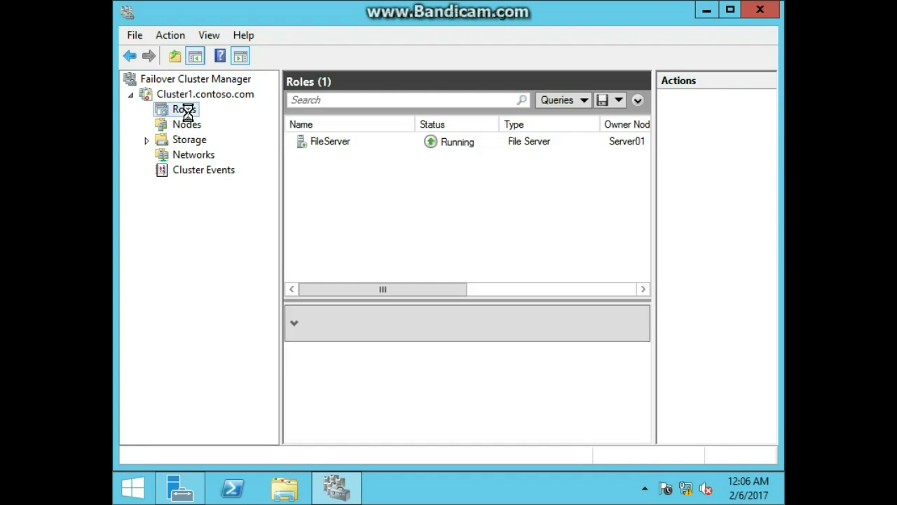
click(630, 149)
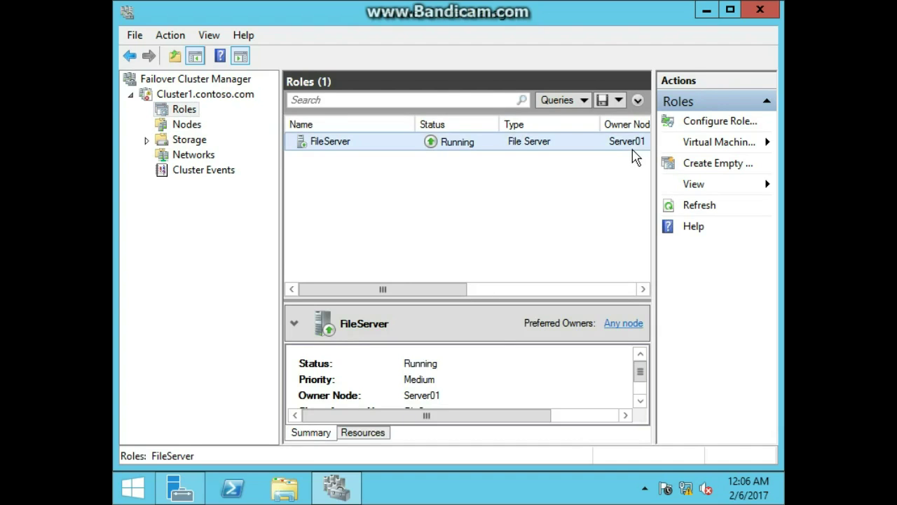
mouse_move(575, 124)
mouse_down()
mouse_move(554, 125)
mouse_move(571, 124)
mouse_up()
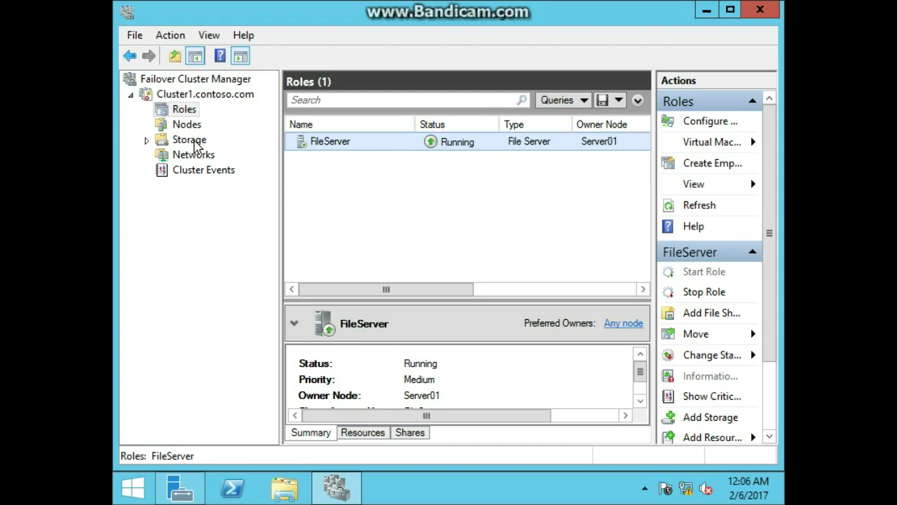
Start adding a file share to the FileServer role, using the SMB Share - Quick profile, and continue to the share location.
right_click(332, 148)
click(389, 198)
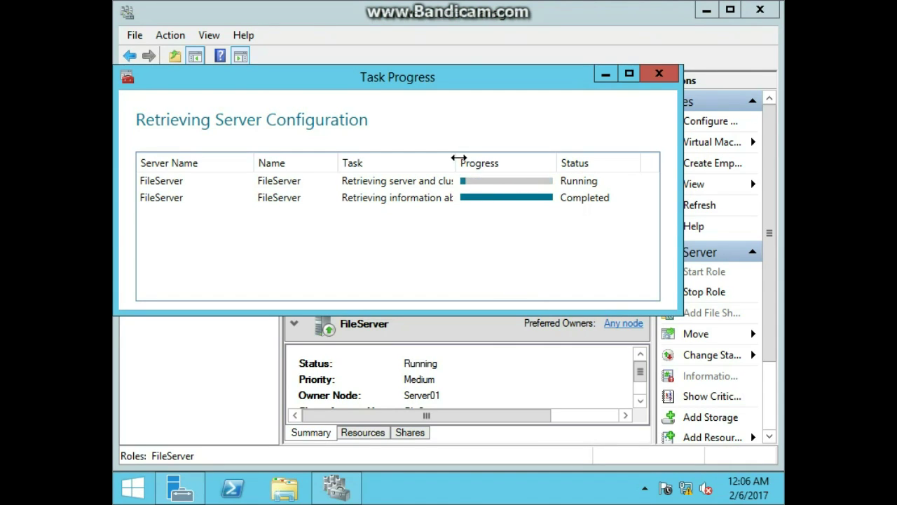
drag(338, 160, 271, 160)
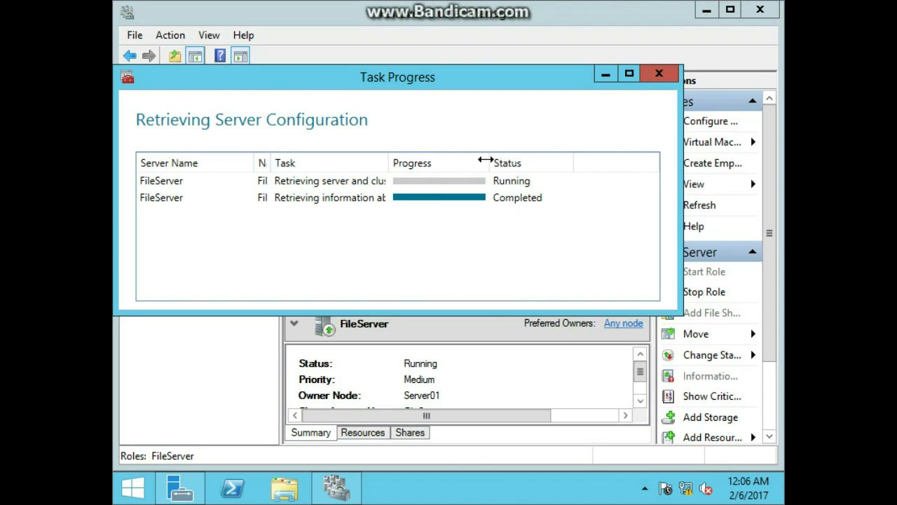
drag(485, 160, 486, 160)
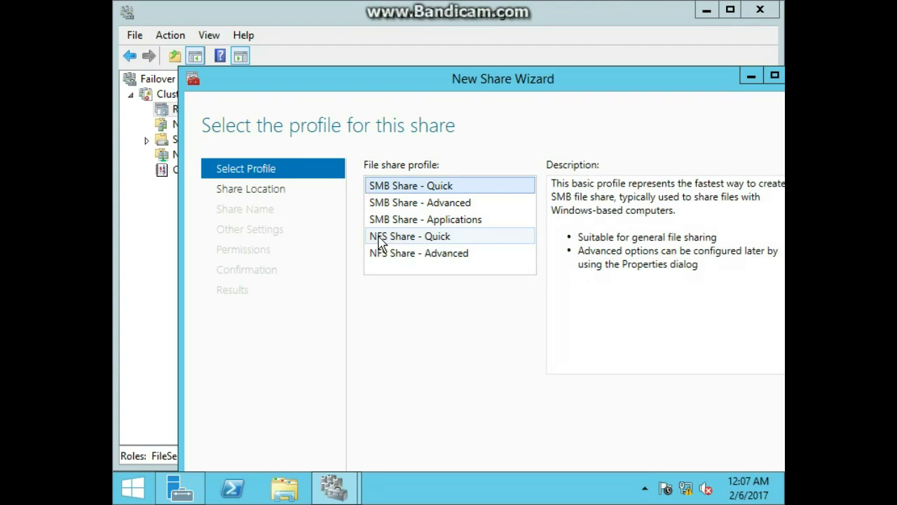
click(381, 240)
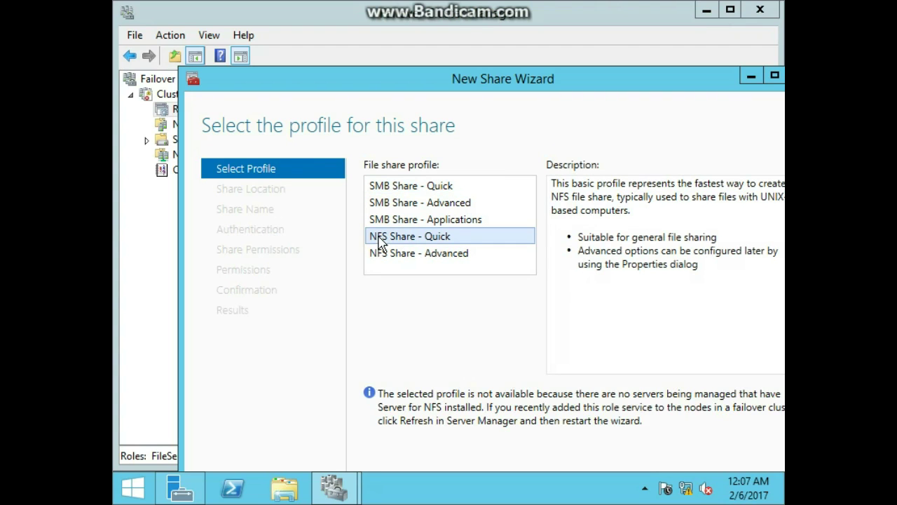
click(405, 188)
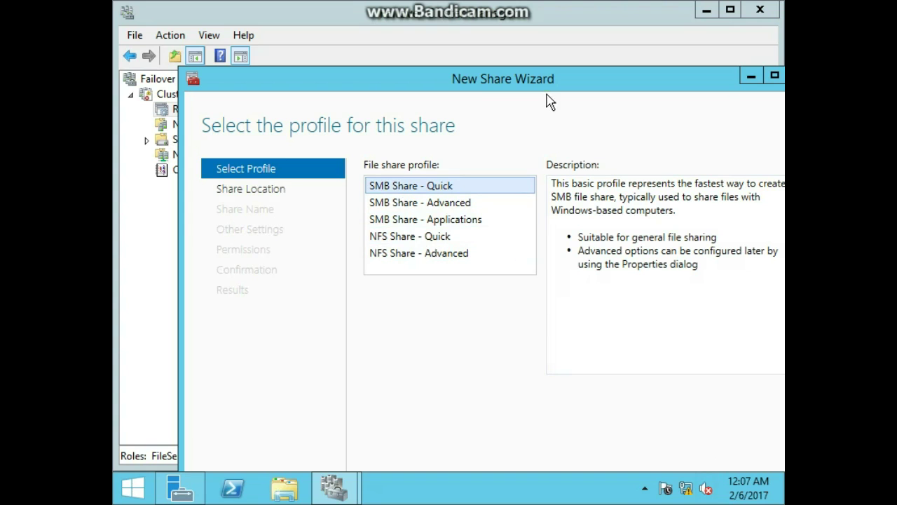
drag(503, 74, 450, 41)
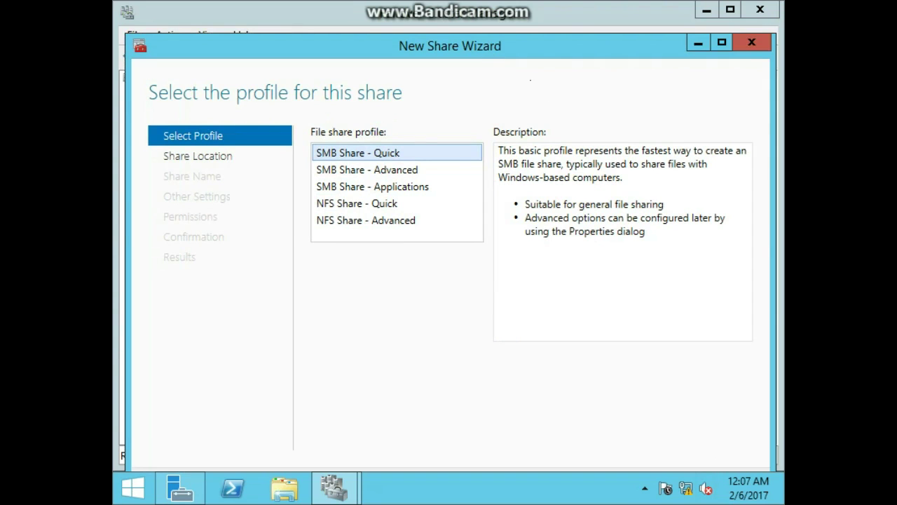
click(721, 42)
click(576, 454)
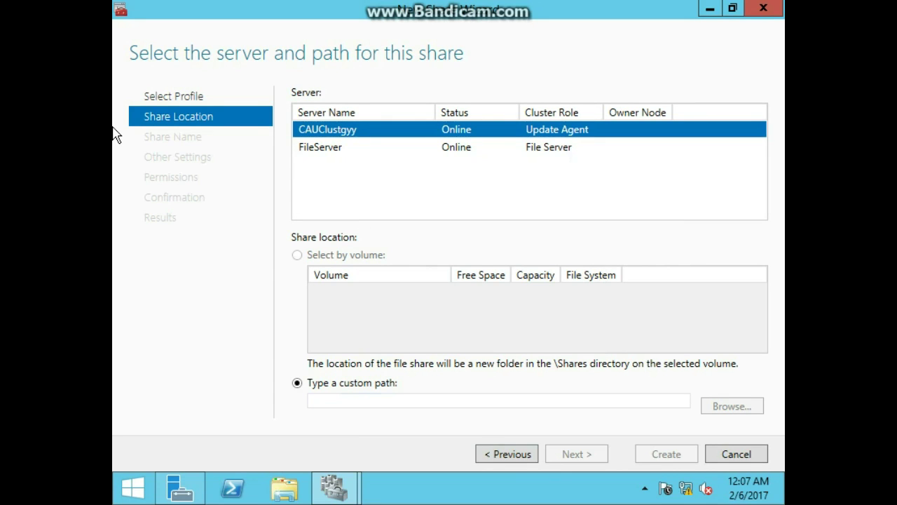
Select FileServer as the server for the share and try to use the custom path e:\data.
click(372, 152)
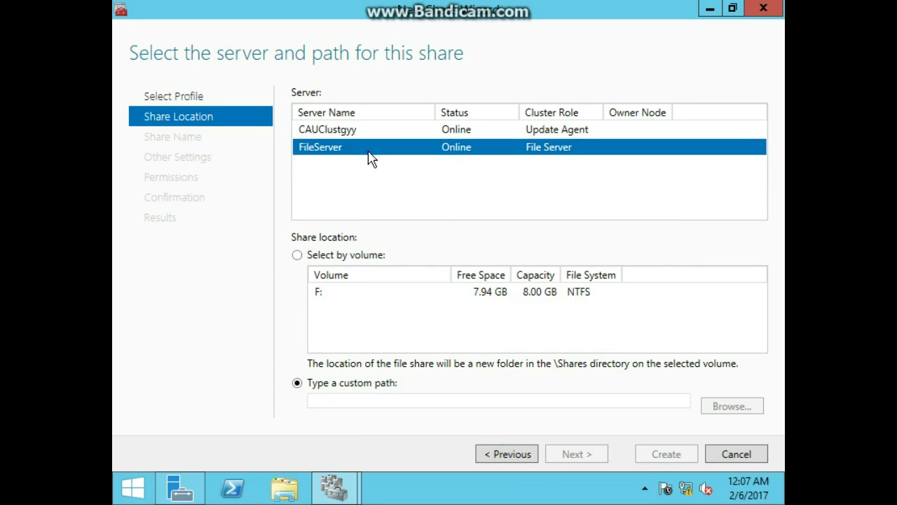
click(348, 404)
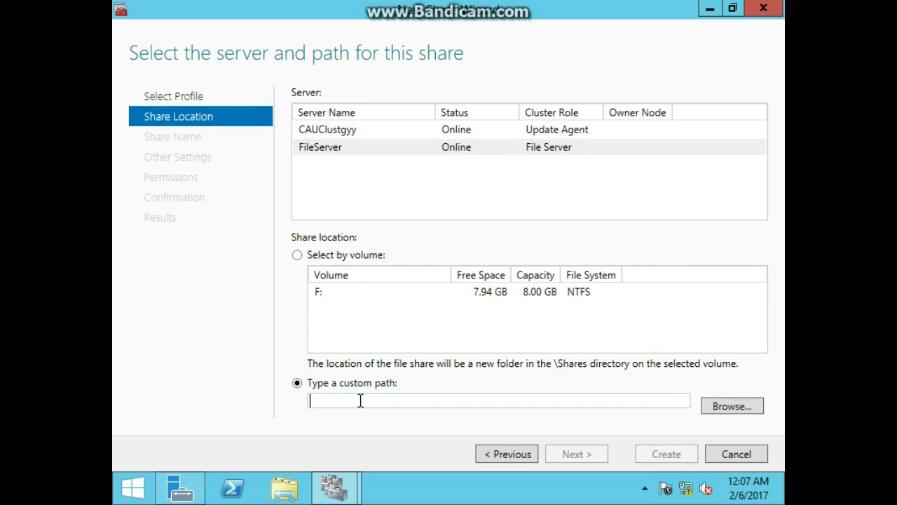
text(e)
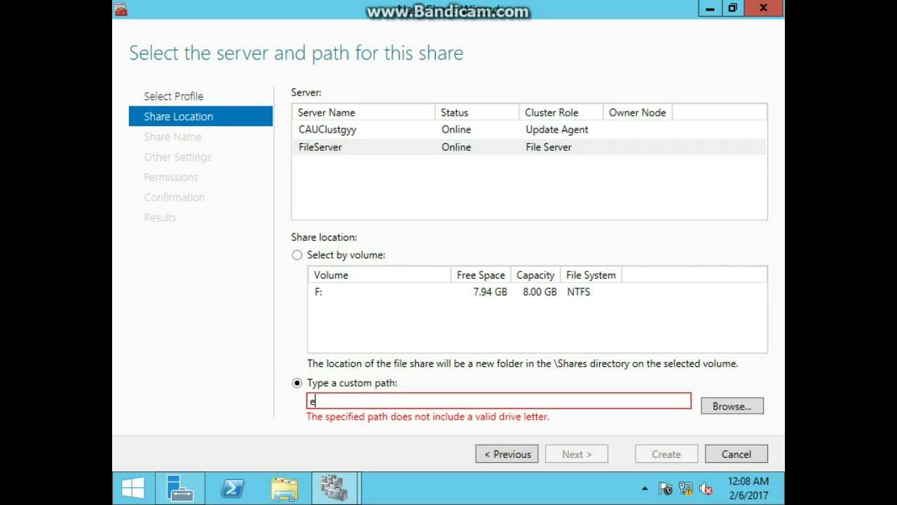
text(:\data)
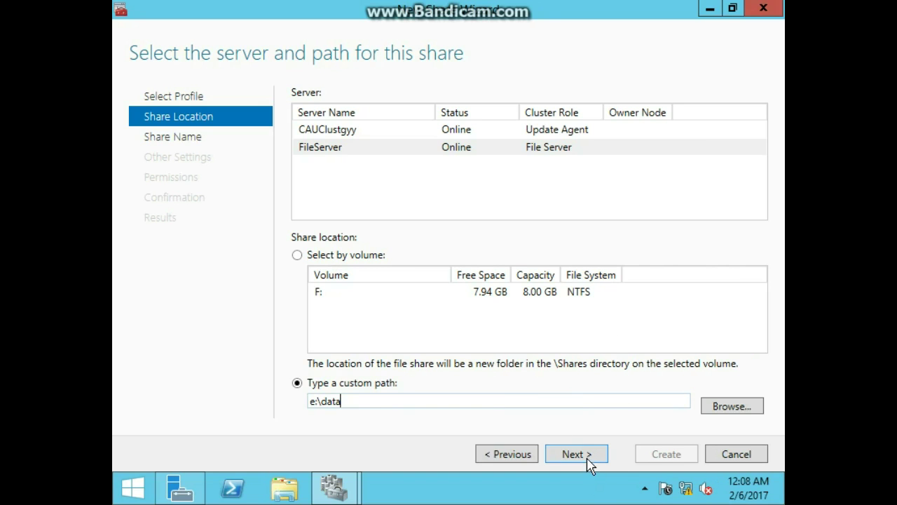
click(588, 460)
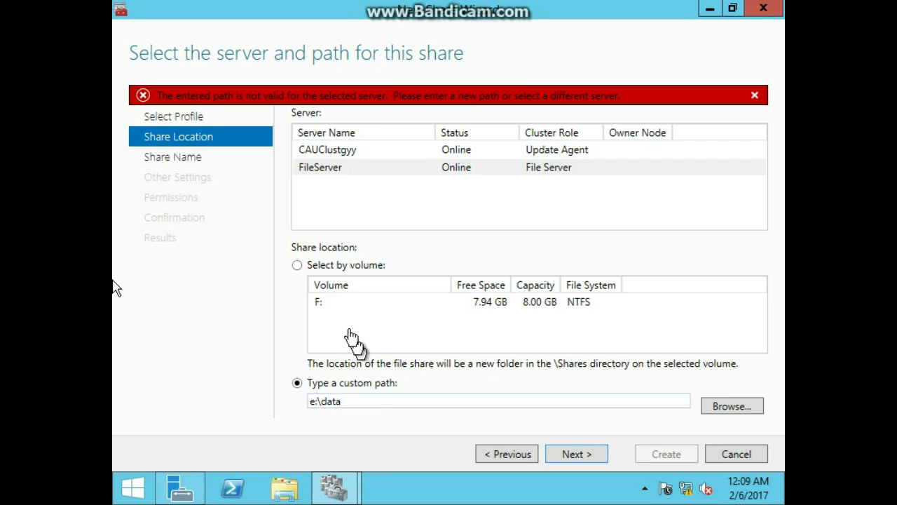
Change the custom share path to f:\data, keep the share name data and agree to create the missing directory.
click(315, 401)
key(BackSpace)
key(BackSpace)
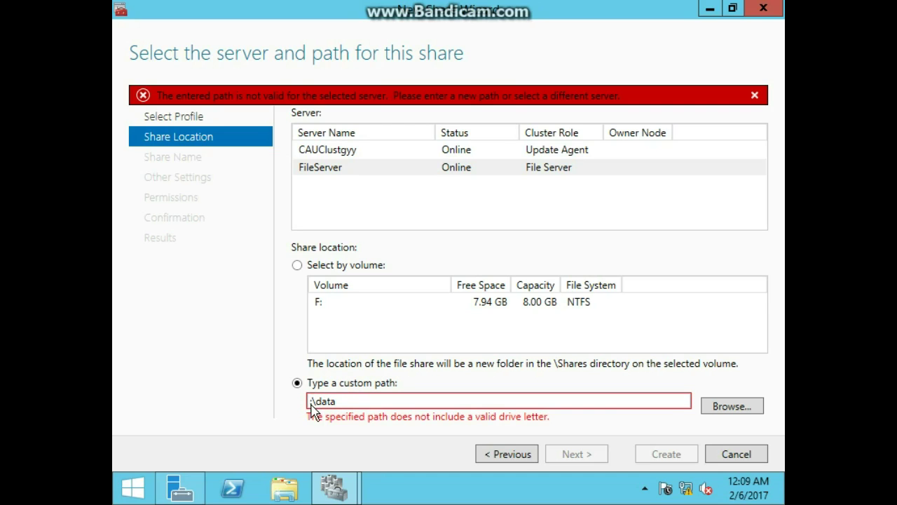
text(F:)
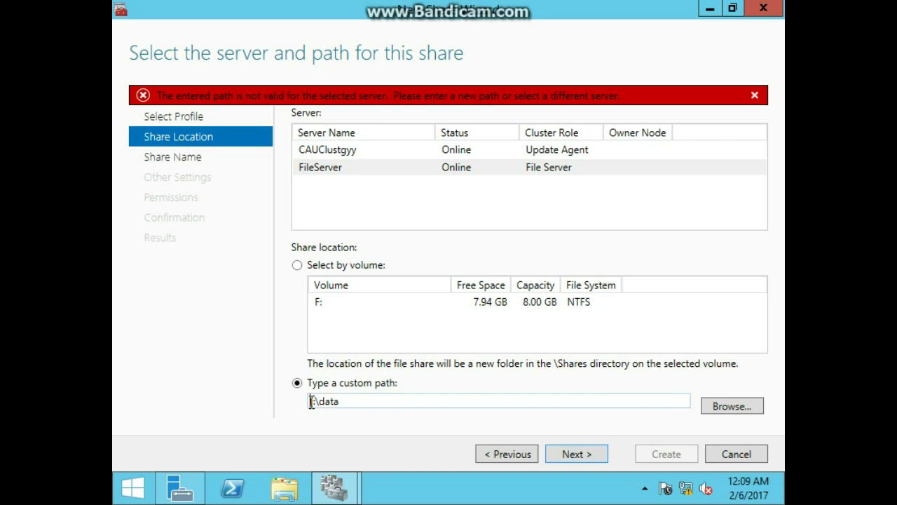
click(557, 460)
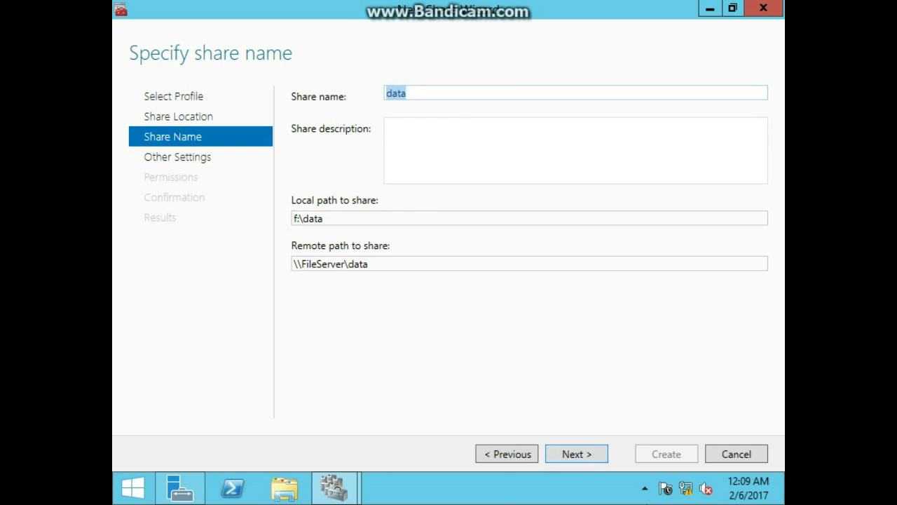
click(579, 457)
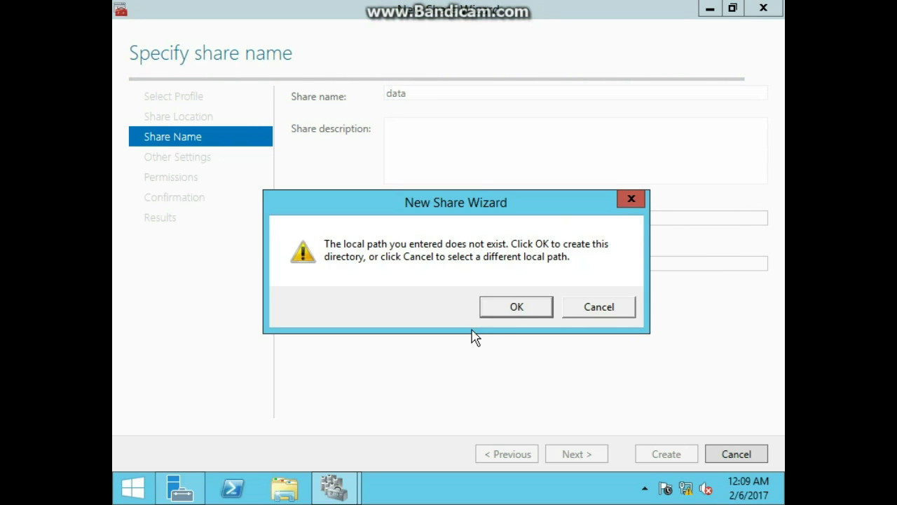
click(494, 314)
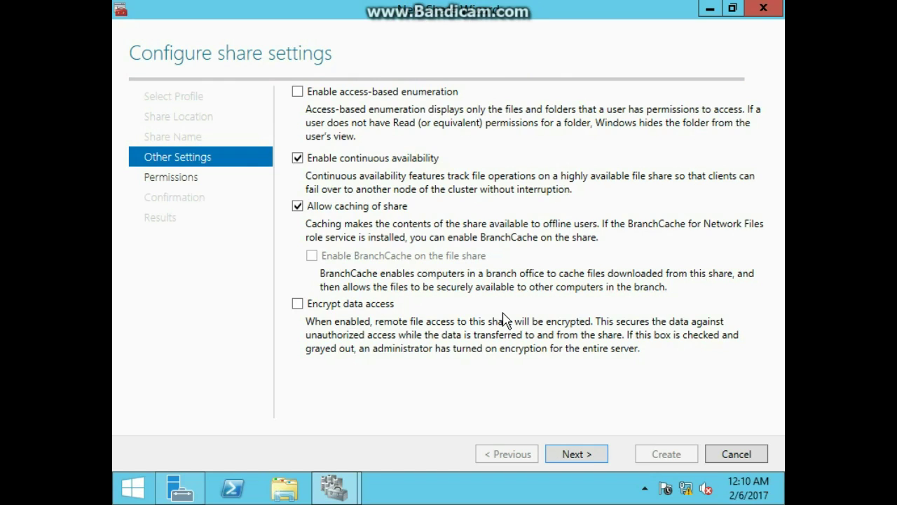
Enable access-based enumeration for the data share, keep the default permissions and create the share.
click(350, 92)
click(583, 452)
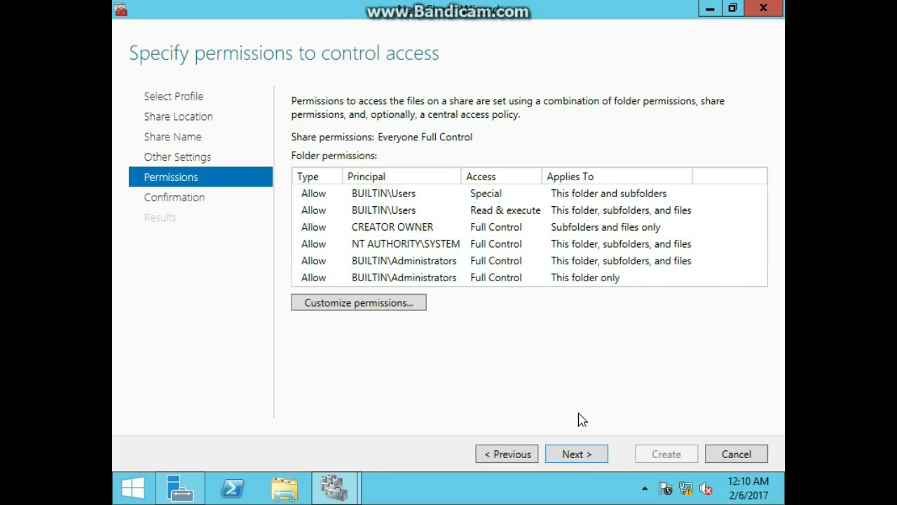
click(576, 454)
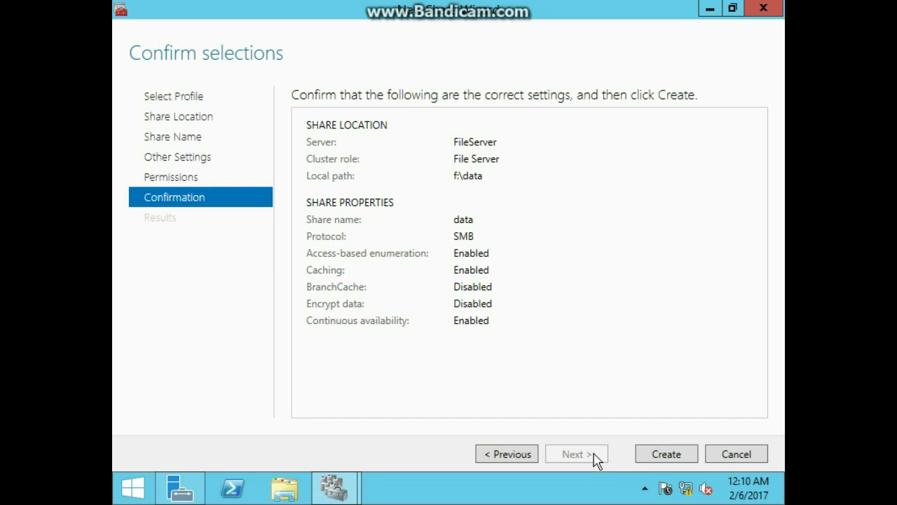
click(655, 454)
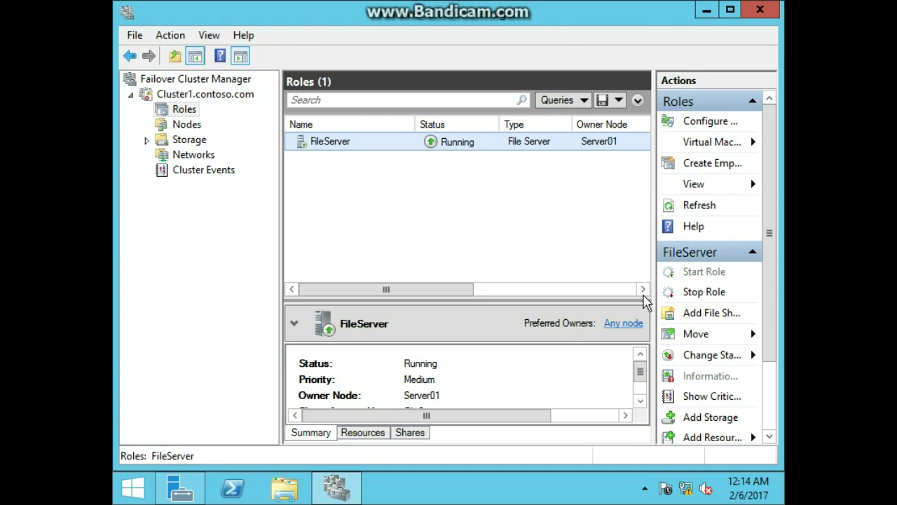
Remove the FileServer role from the cluster and refresh the list of roles.
right_click(340, 146)
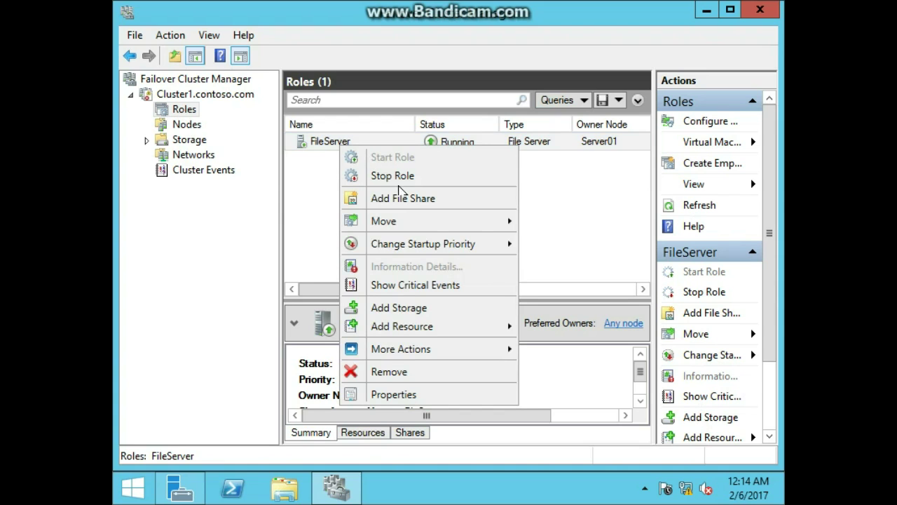
click(401, 382)
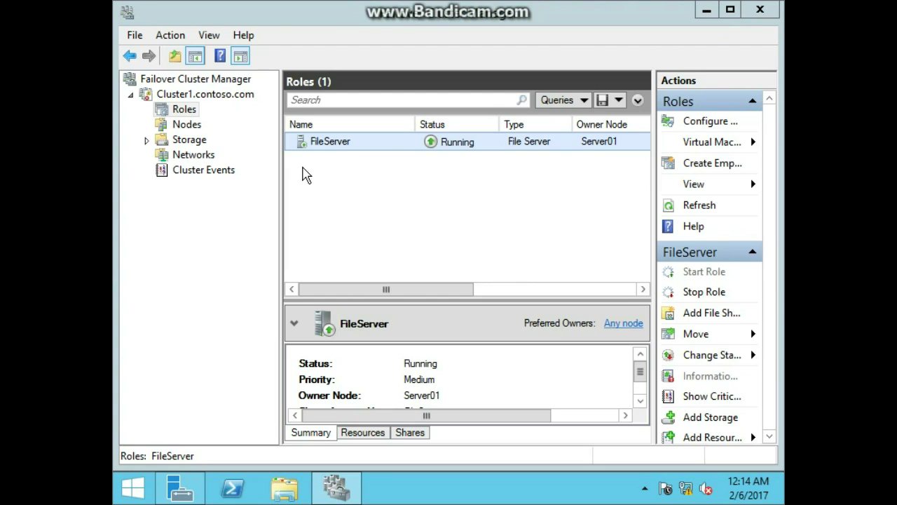
key(Delete)
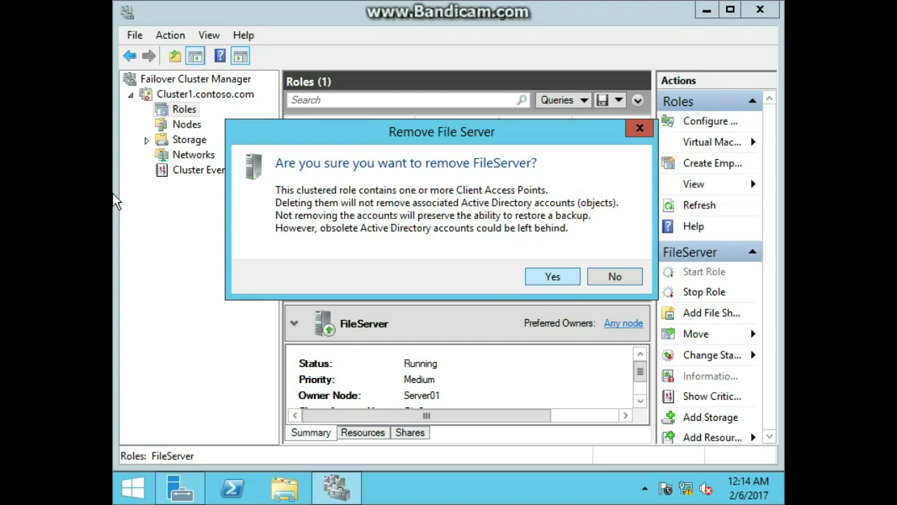
key(Escape)
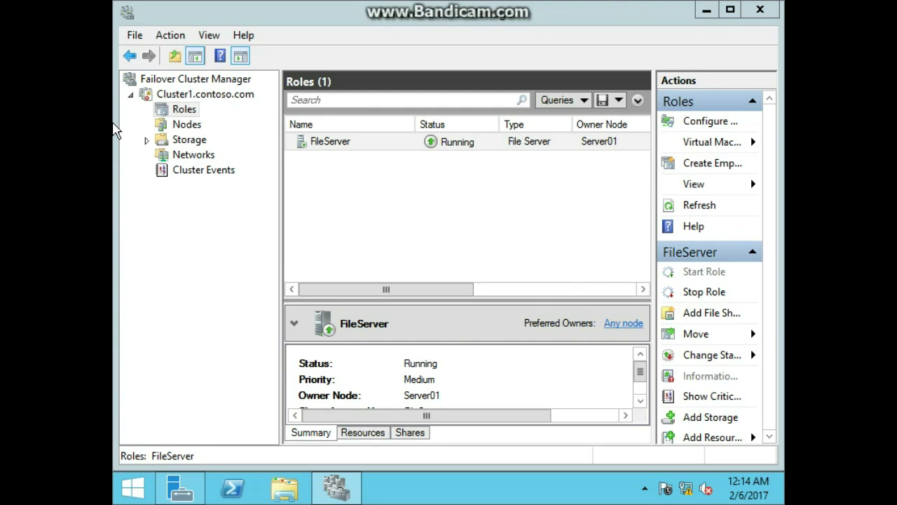
click(179, 37)
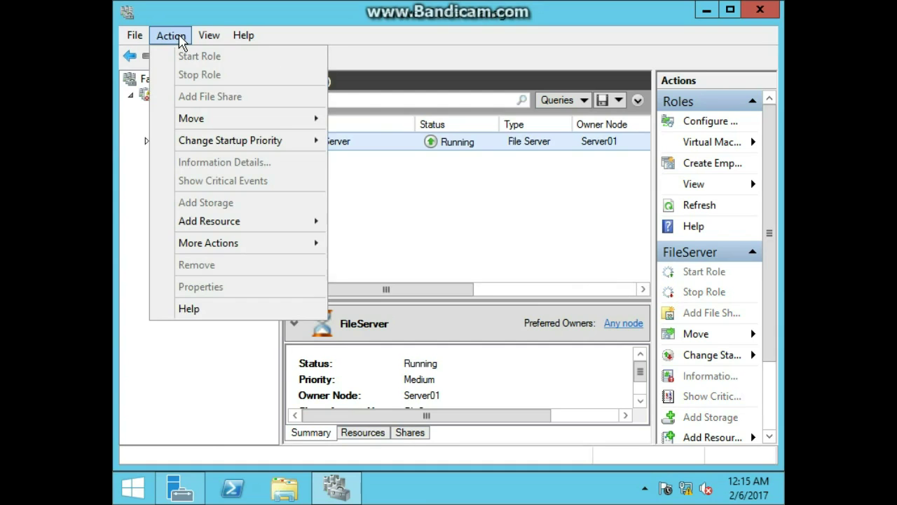
mouse_move(136, 40)
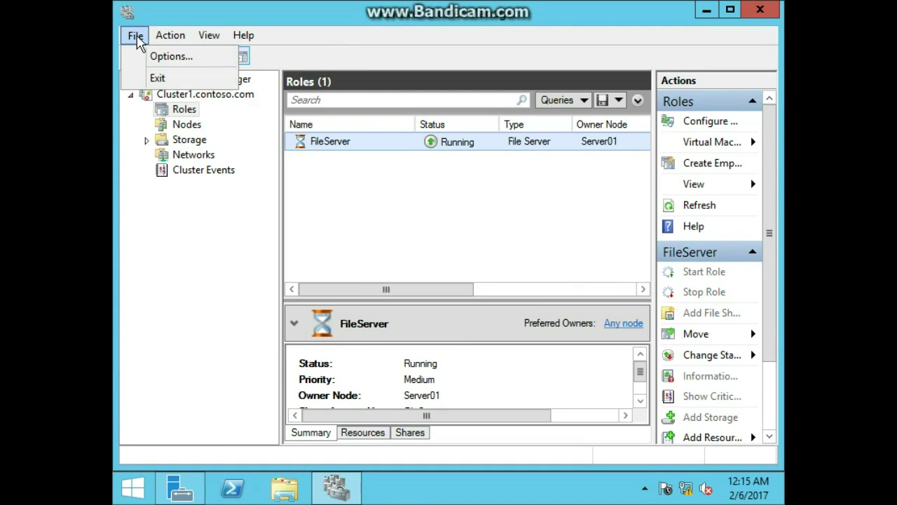
mouse_move(164, 41)
click(456, 214)
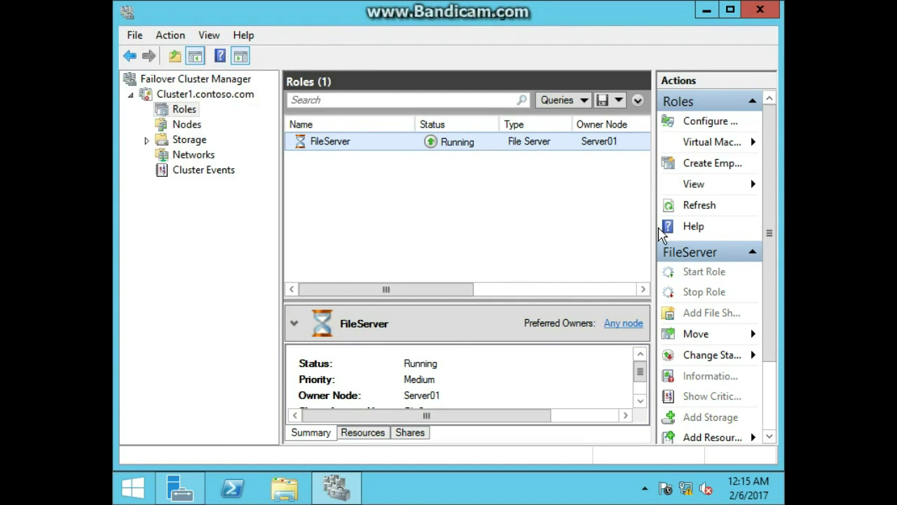
click(698, 206)
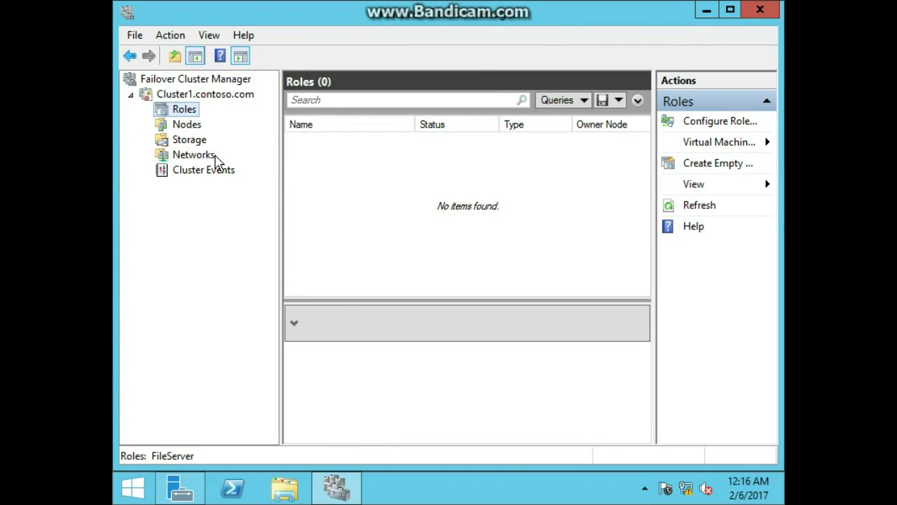
Add Cluster Disk 1 from the cluster's storage disks to Cluster Shared Volumes.
click(176, 141)
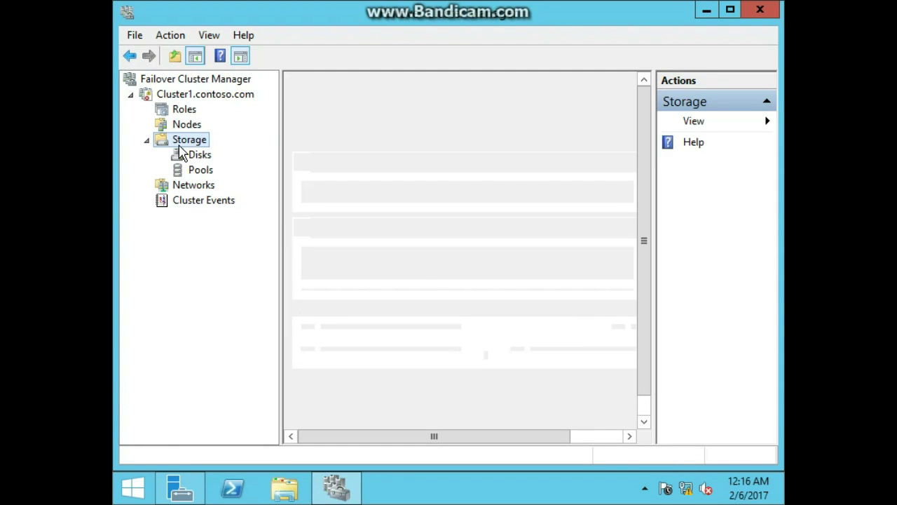
click(196, 159)
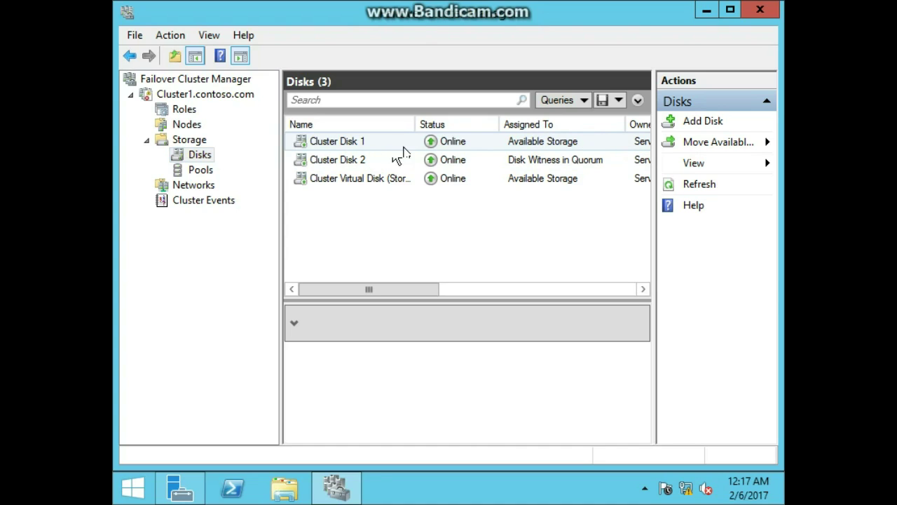
click(335, 148)
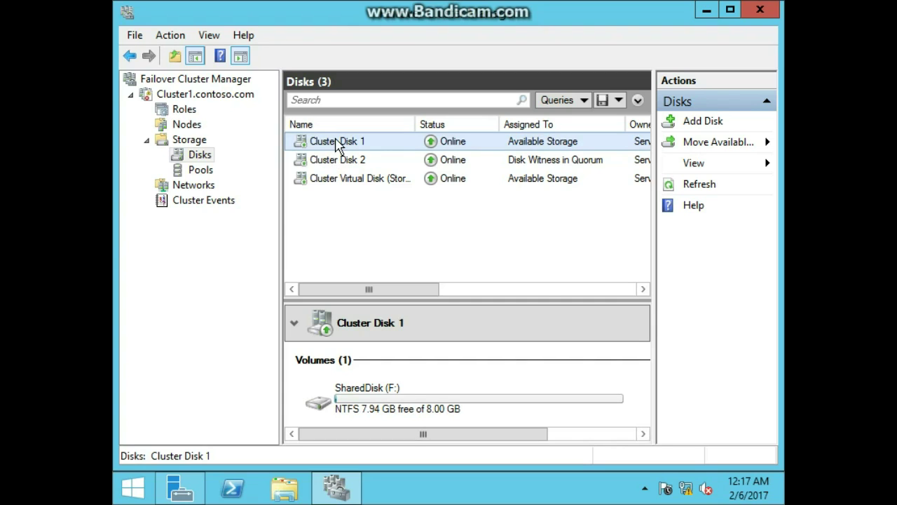
right_click(338, 145)
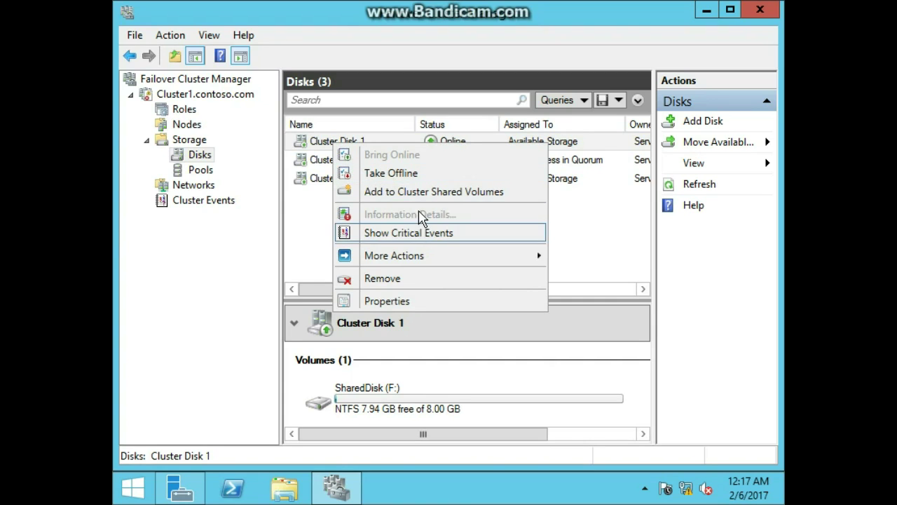
click(417, 191)
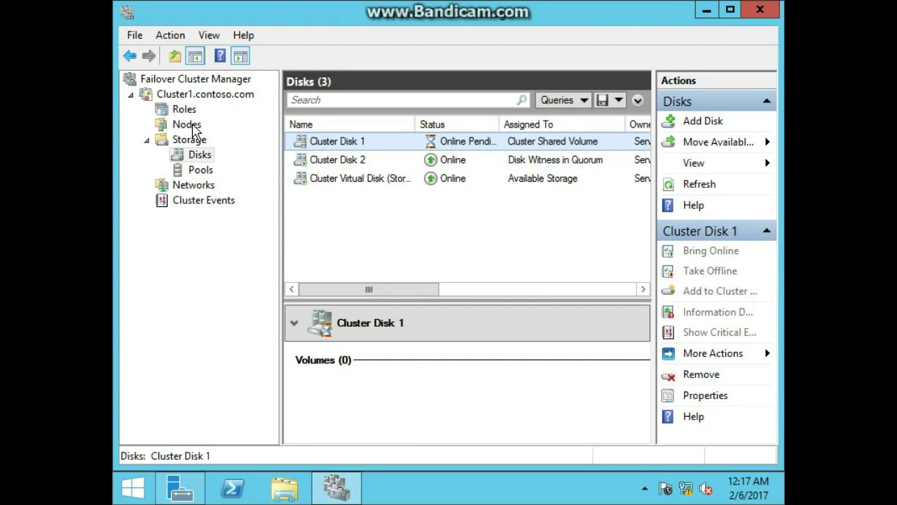
Start configuring a new File Server role of the type Scale-Out File Server for application data.
right_click(186, 112)
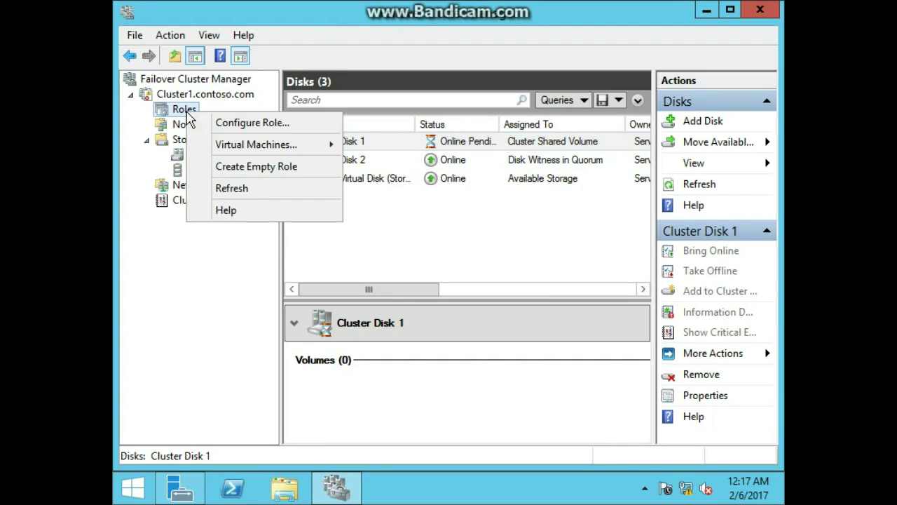
click(224, 124)
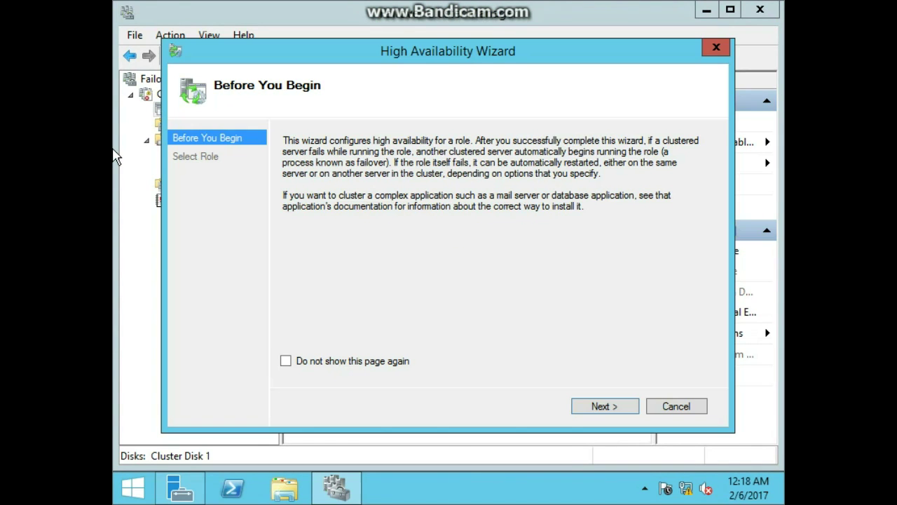
click(607, 406)
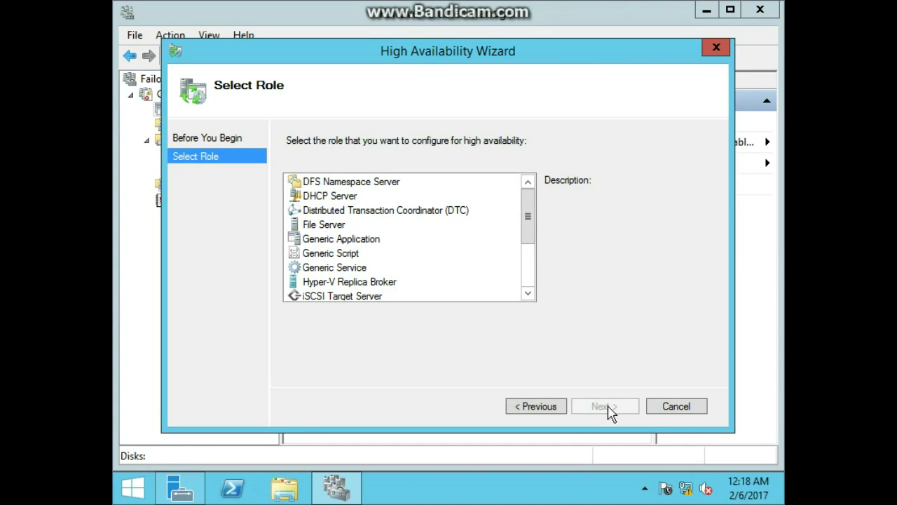
click(330, 225)
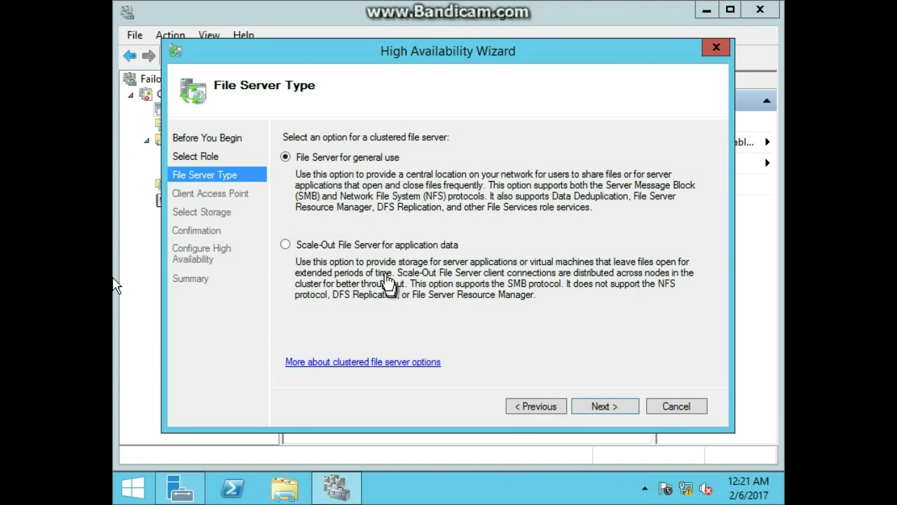
click(356, 246)
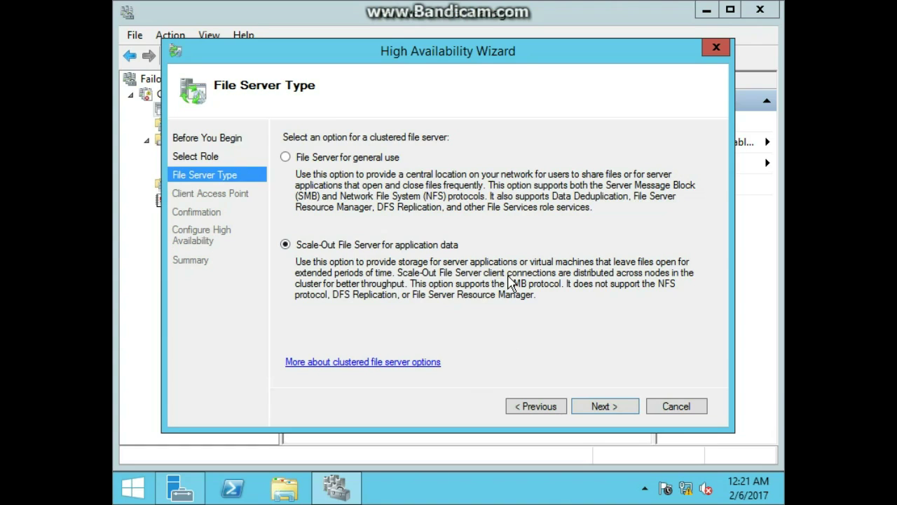
click(604, 407)
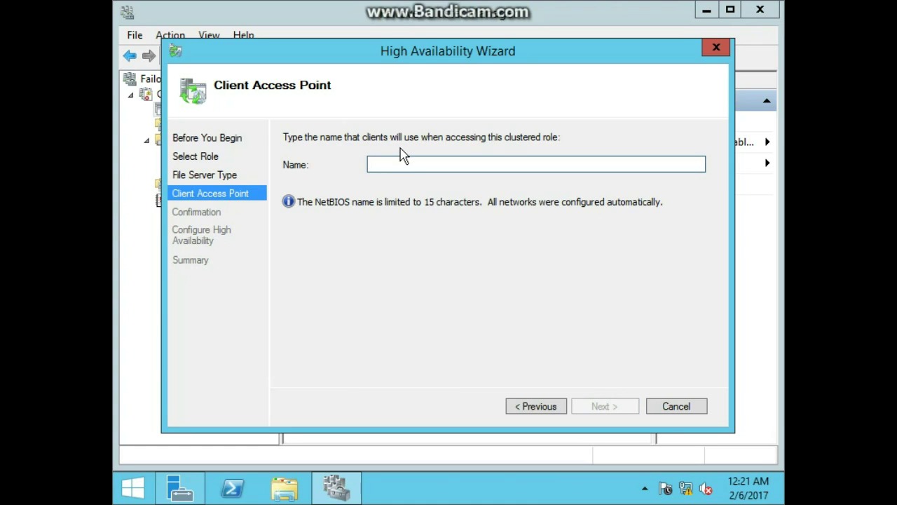
Name the role's client access point FileServer, confirm the configuration and finish the wizard.
text(FileServer)
key(Return)
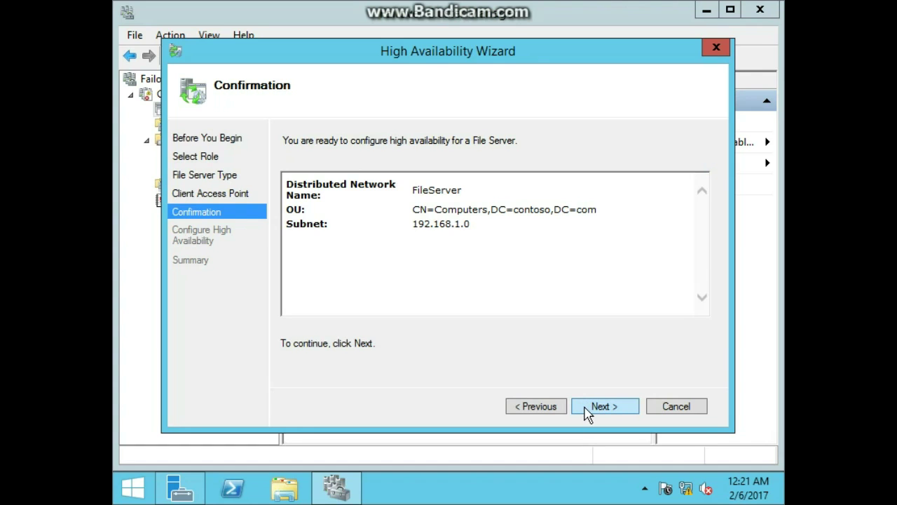
click(590, 410)
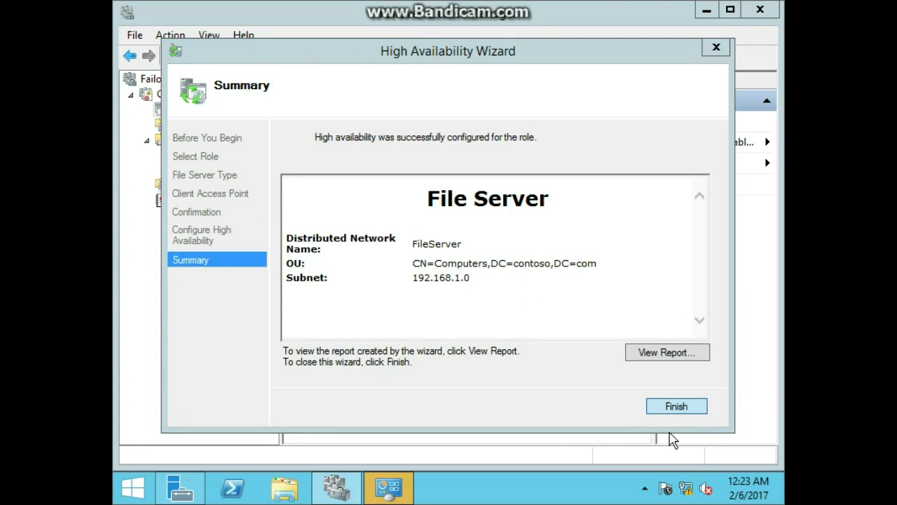
click(677, 407)
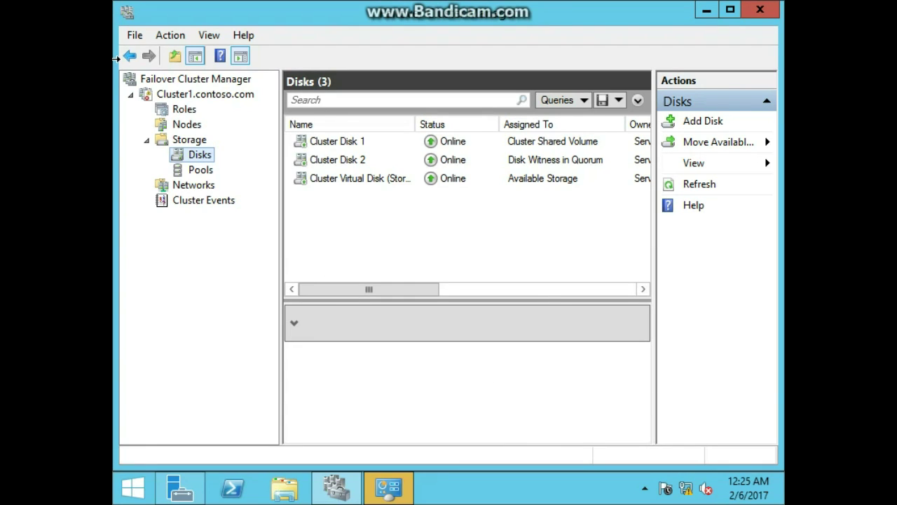
Start adding a file share to the FileServer role using the SMB Share - Quick profile, located on C:\ClusterStorage\Volume1.
click(187, 114)
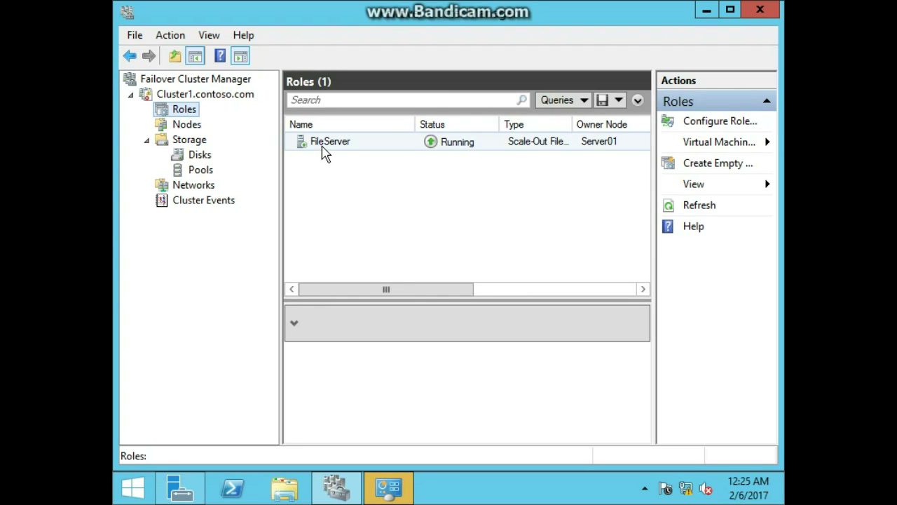
click(322, 153)
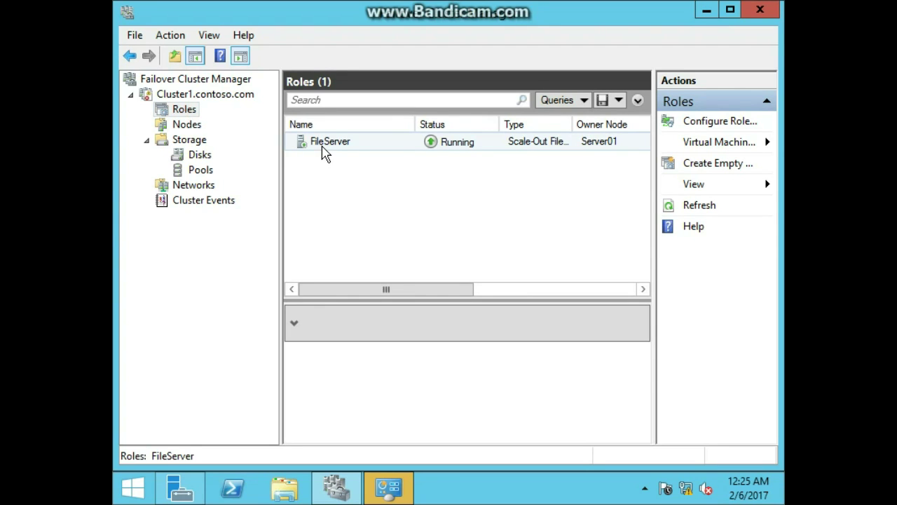
right_click(322, 153)
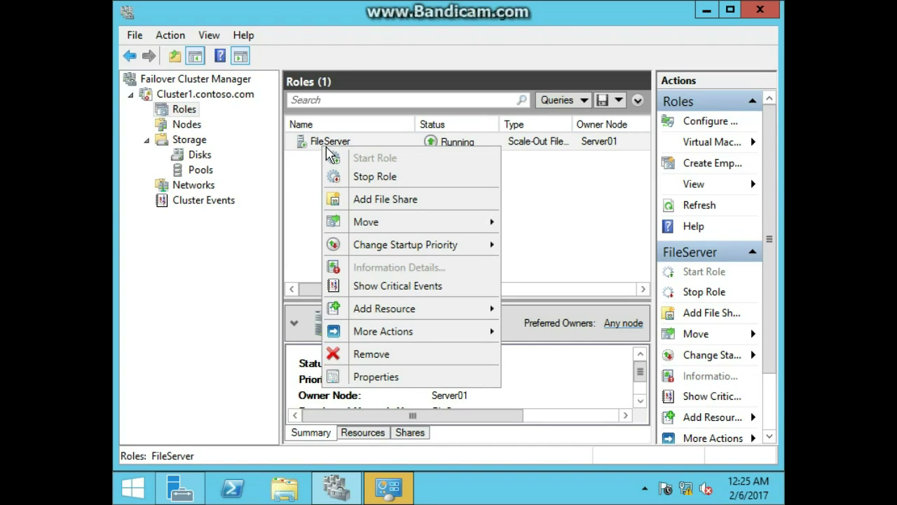
click(437, 200)
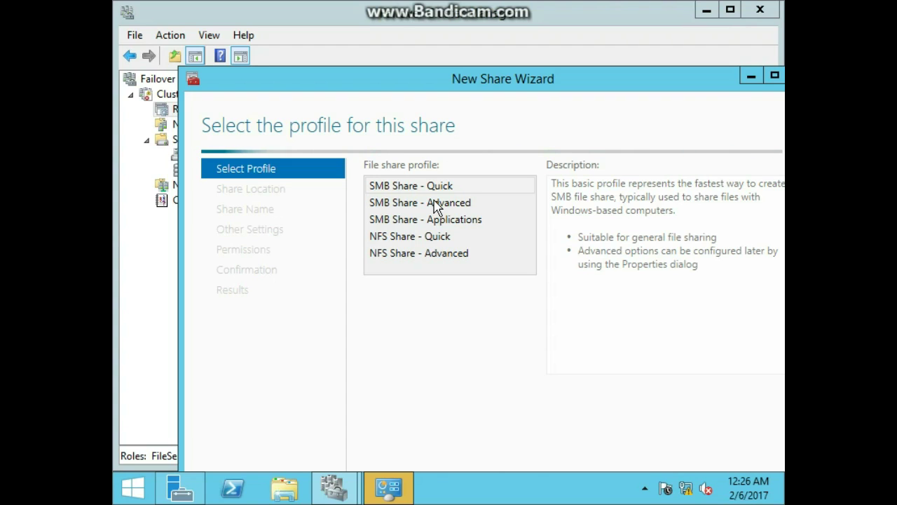
click(775, 75)
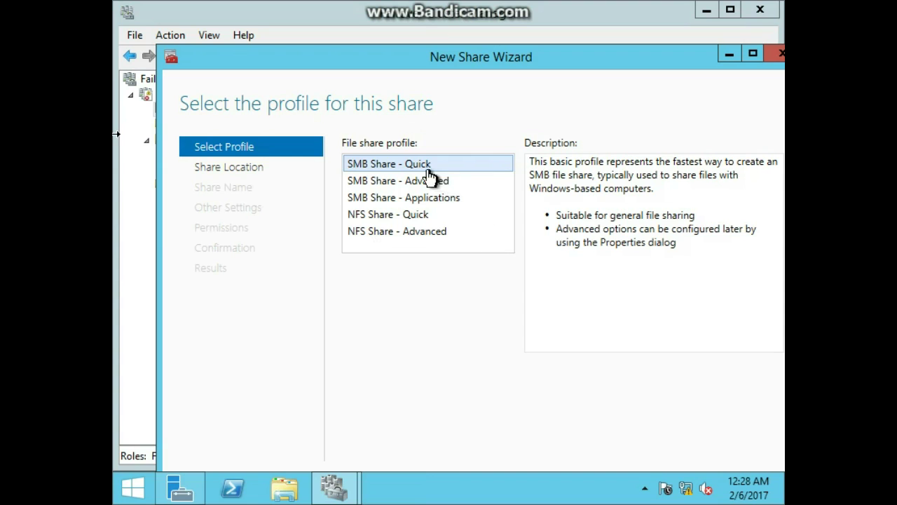
click(752, 54)
click(584, 456)
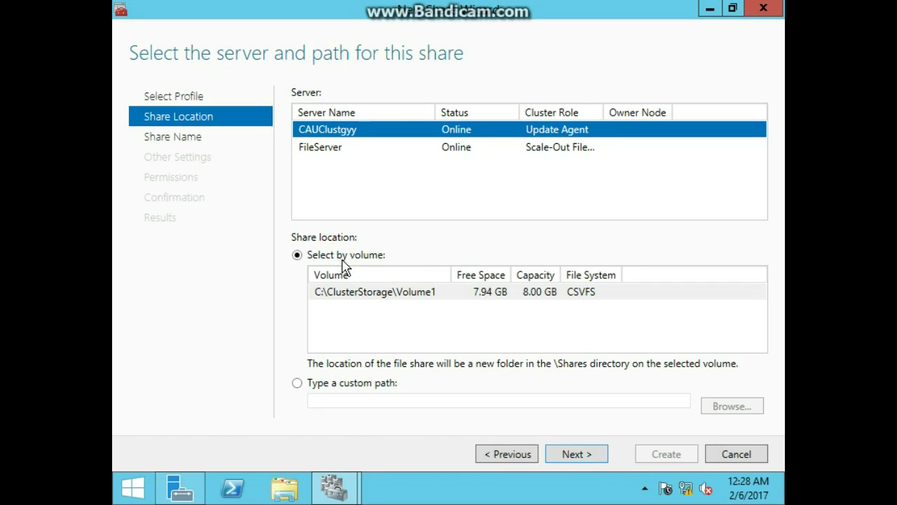
click(351, 297)
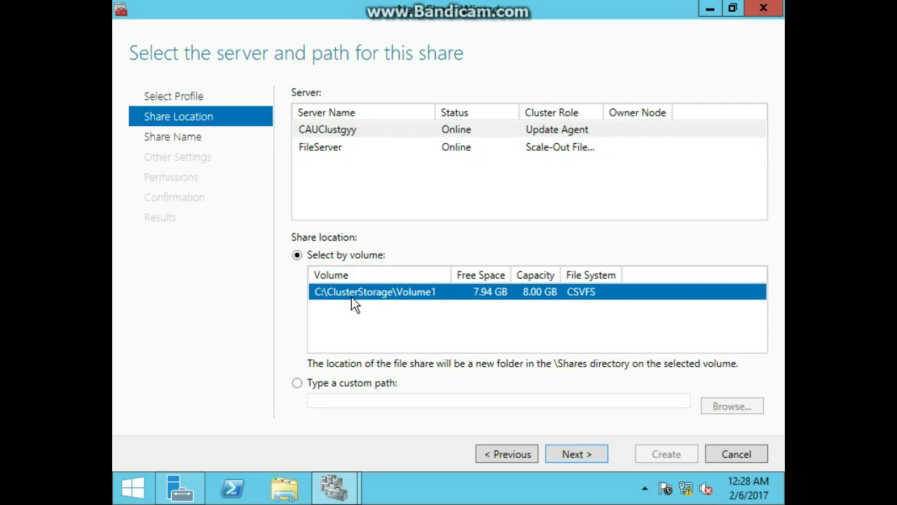
click(559, 454)
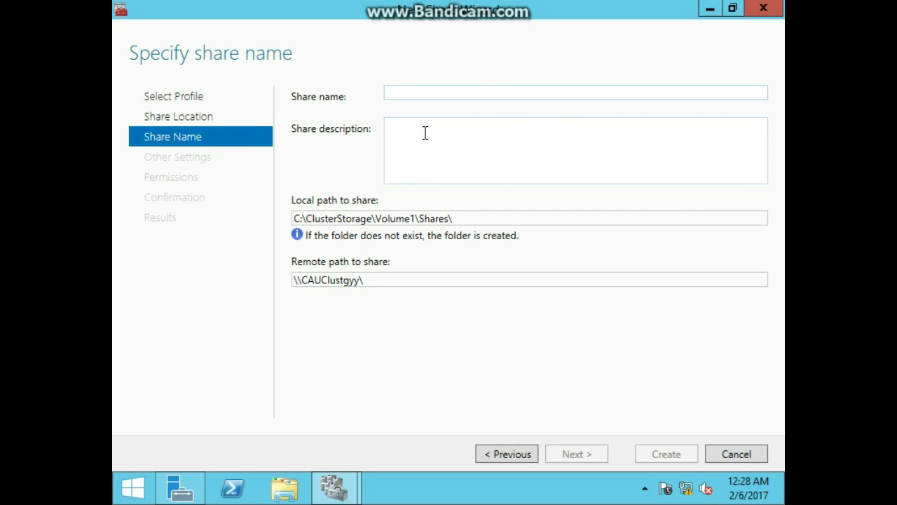
text(FileServer)
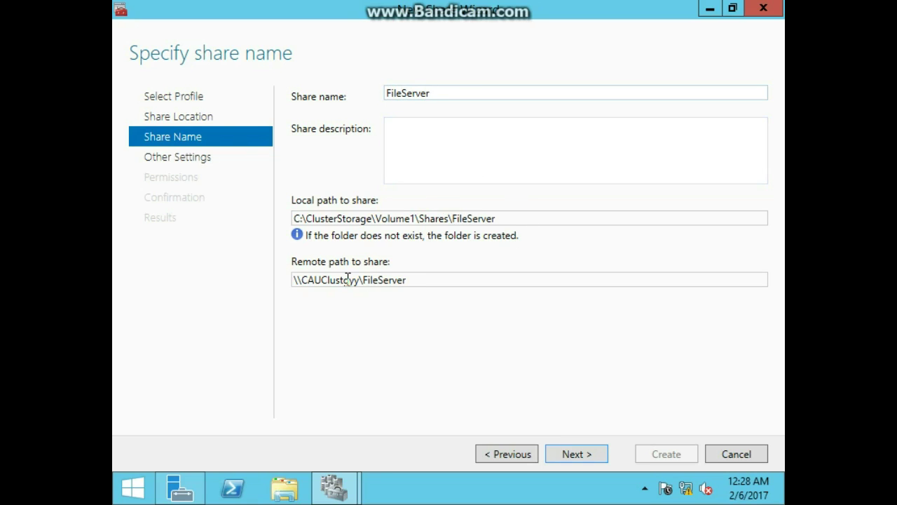
key(BackSpace)
key(BackSpace)
key(BackSpace)
key(BackSpace)
key(BackSpace)
key(BackSpace)
key(BackSpace)
key(BackSpace)
key(BackSpace)
key(BackSpace)
Name the new share Data and continue to its other settings.
text(D)
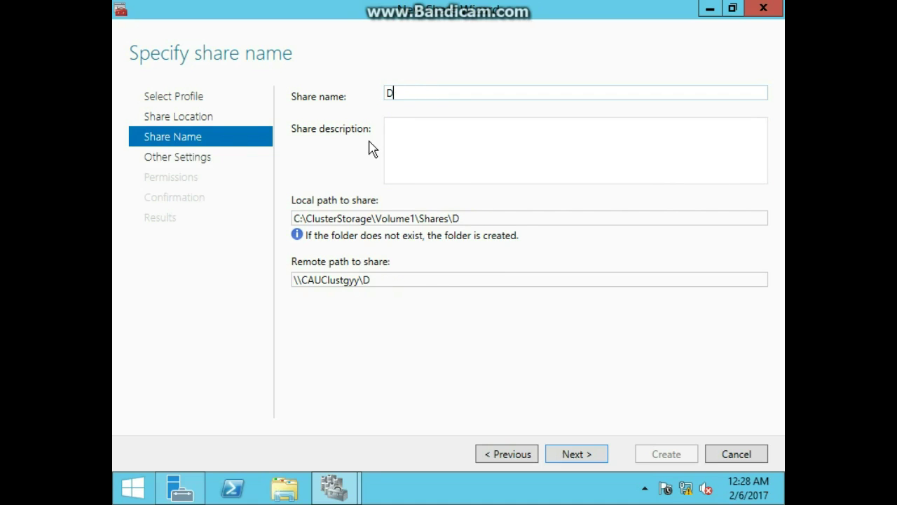
text(ata)
click(554, 452)
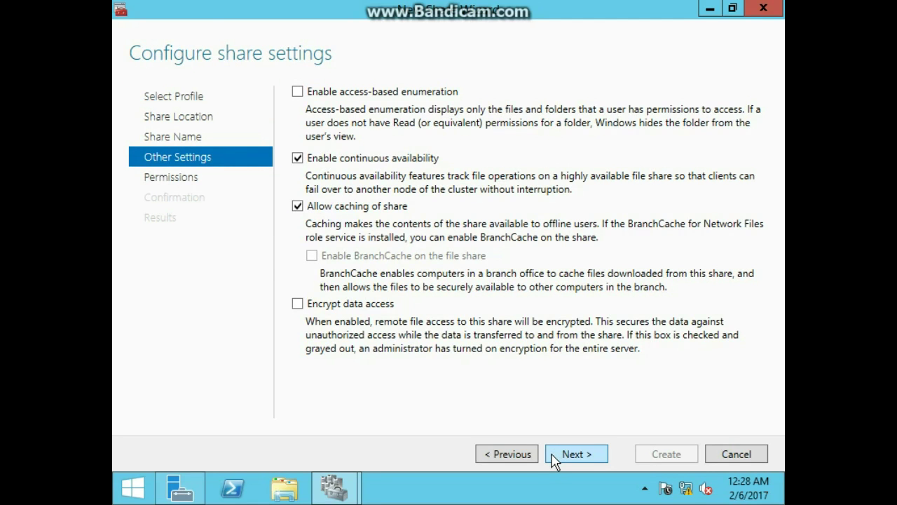
Enable access-based enumeration, keep the default permissions, create the share and close the wizard.
click(407, 95)
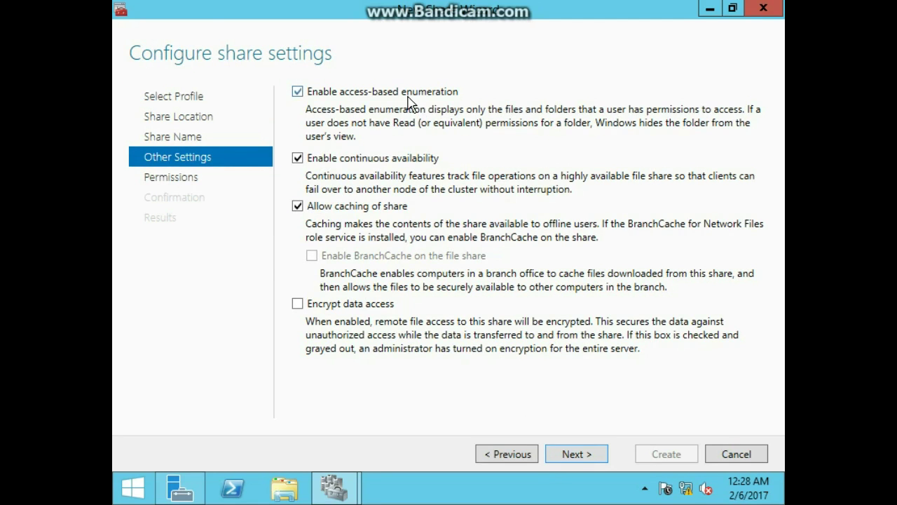
click(593, 455)
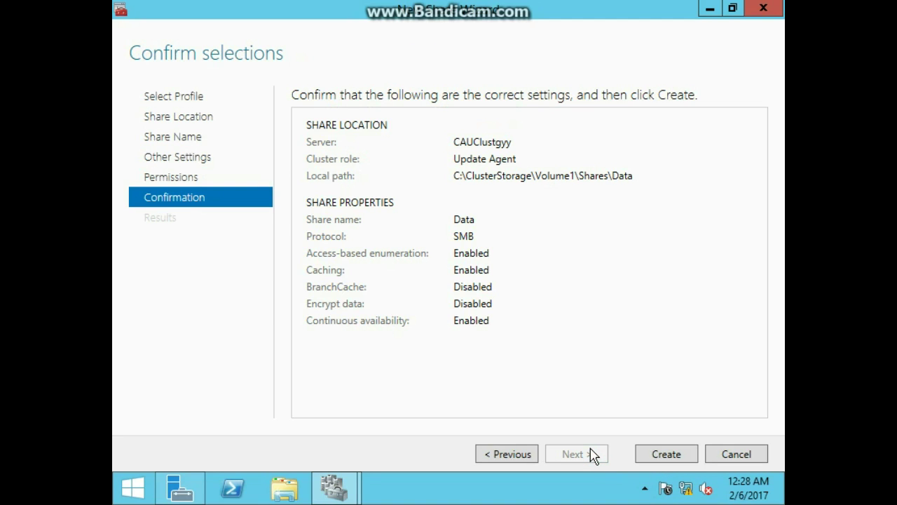
click(646, 456)
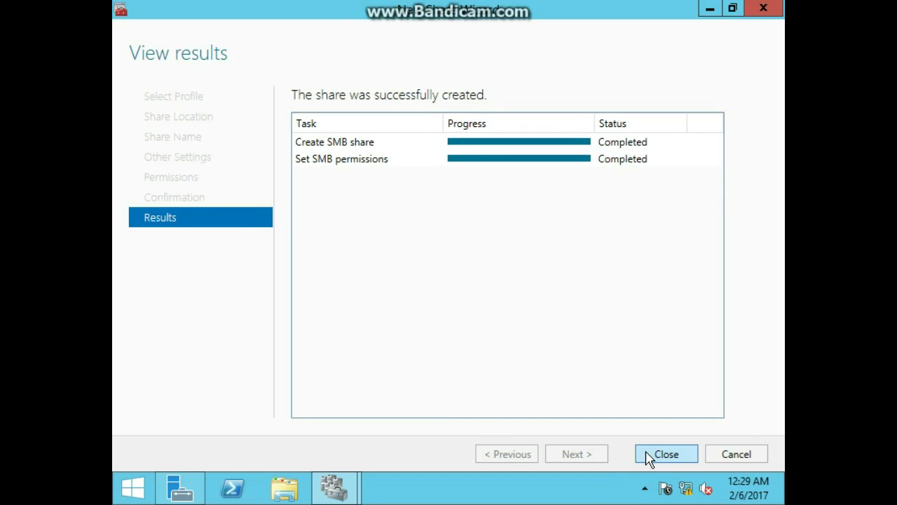
click(649, 455)
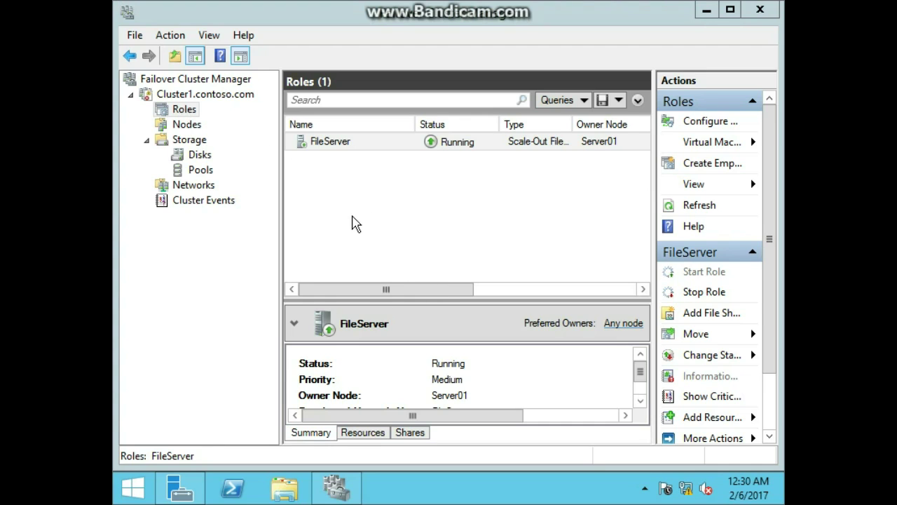
Set Server01 as the preferred owner of the FileServer role and review the role's failover settings.
click(342, 144)
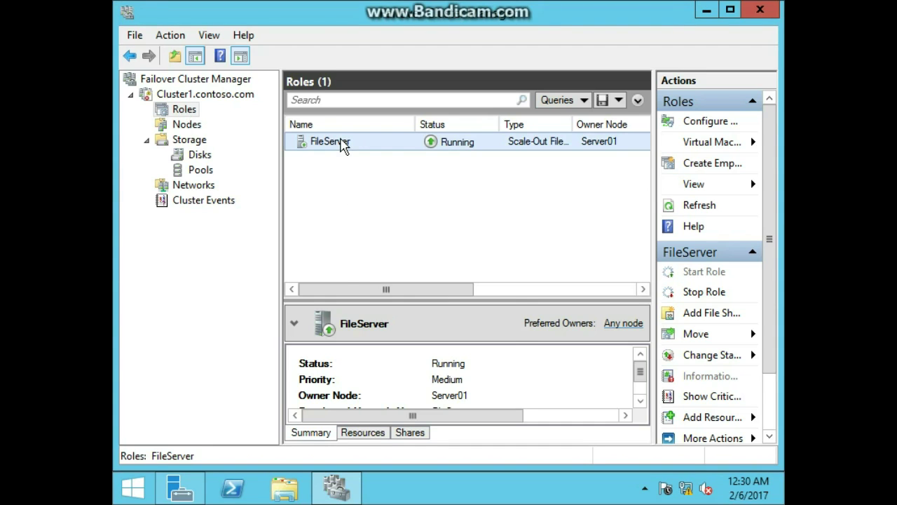
right_click(342, 143)
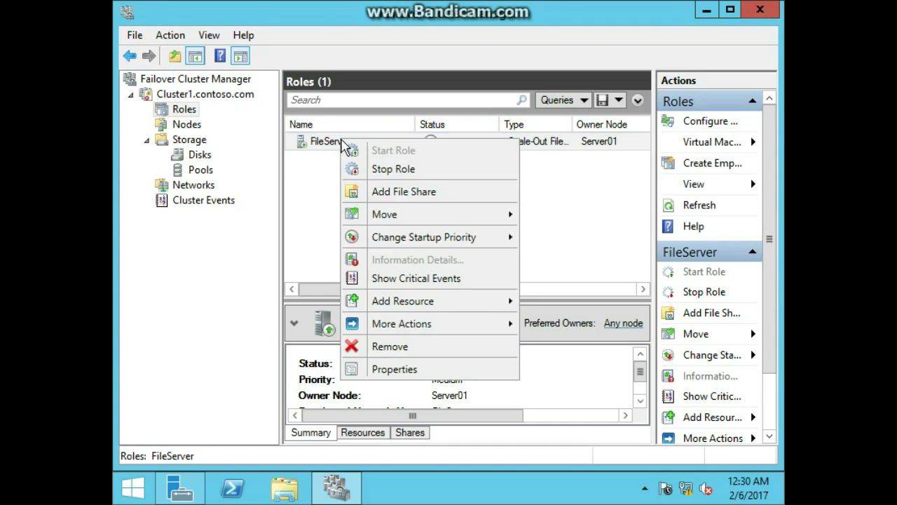
click(395, 369)
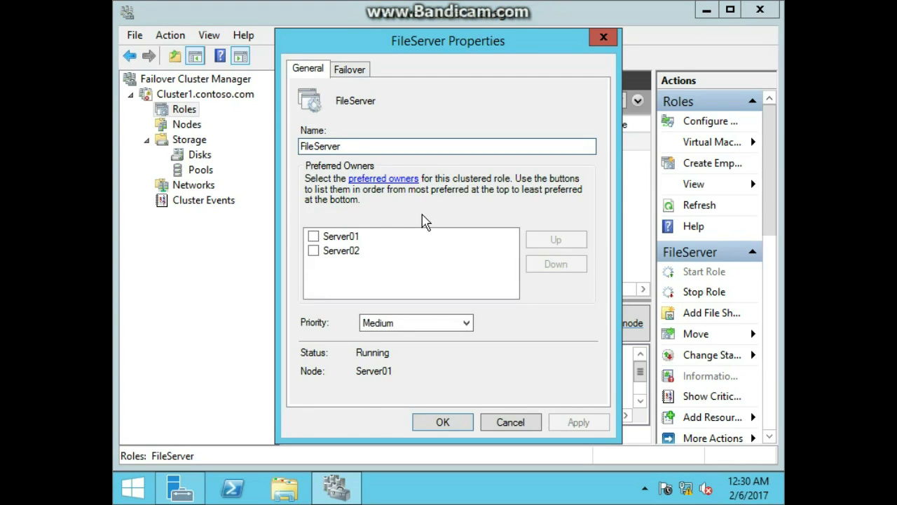
click(339, 238)
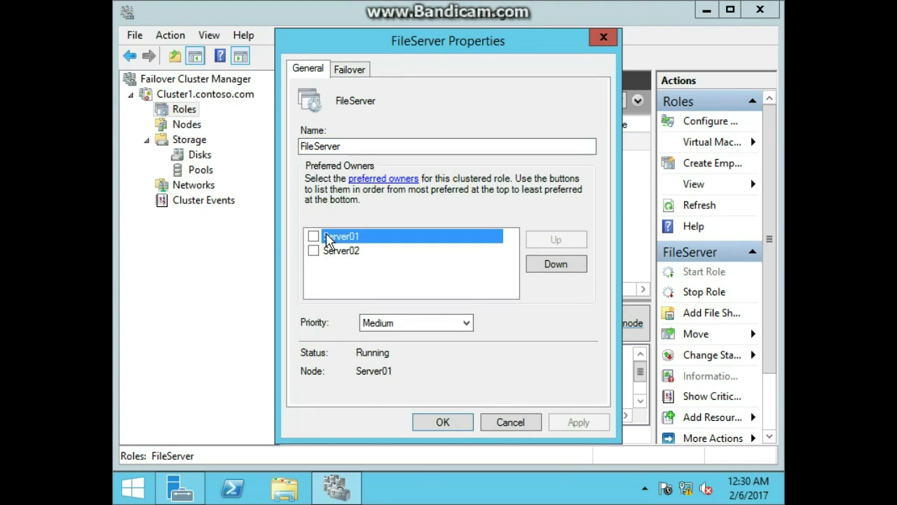
click(313, 236)
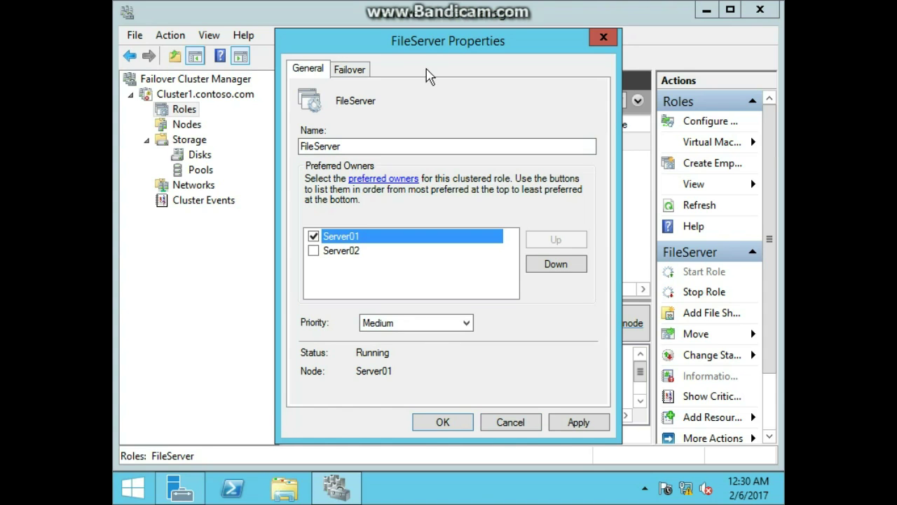
click(361, 68)
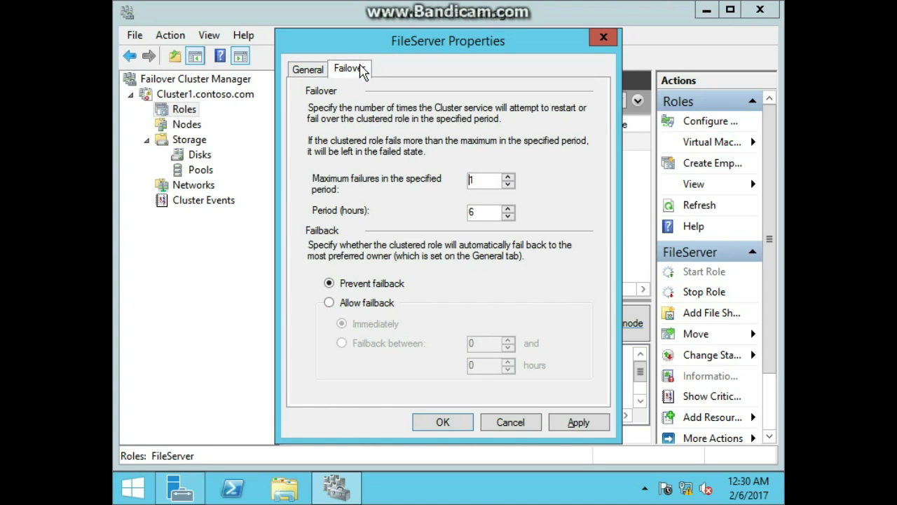
click(446, 422)
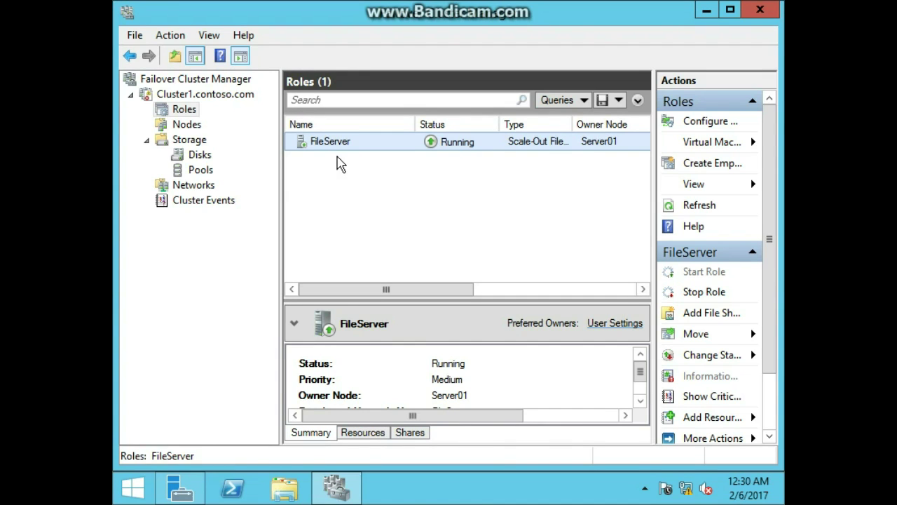
Clear Server01 from the preferred owners in the FileServer role's properties.
right_click(321, 144)
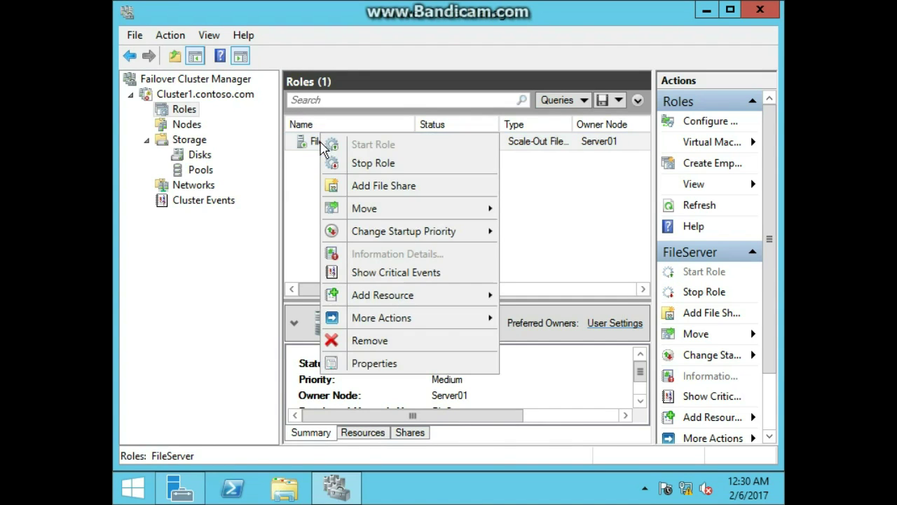
click(390, 364)
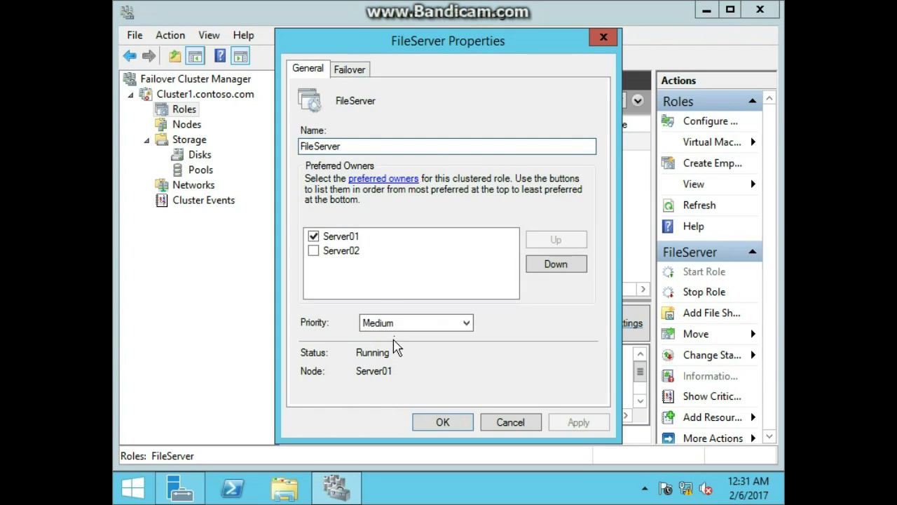
click(313, 236)
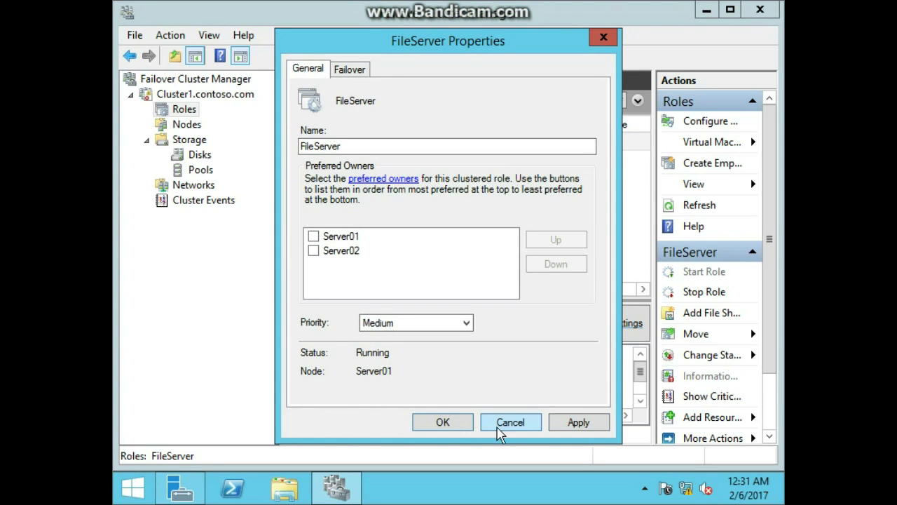
click(457, 421)
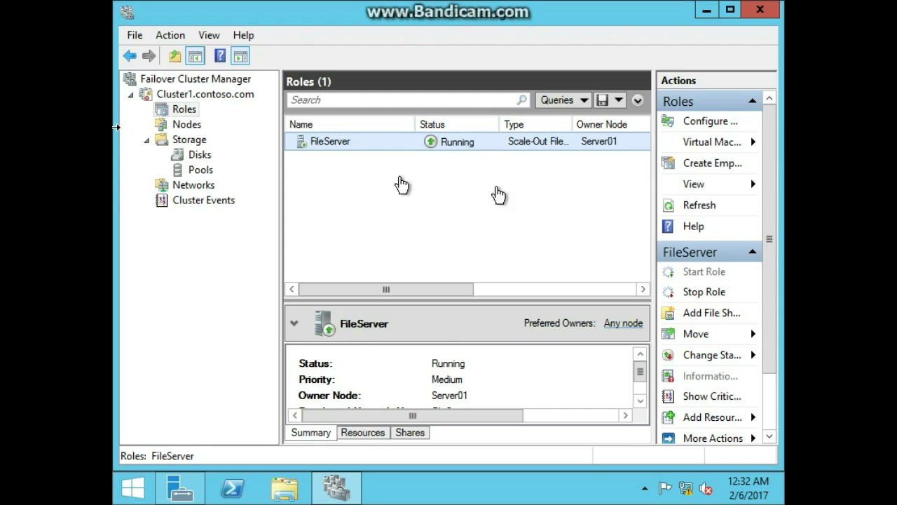
Move the core cluster resources of Cluster1.contoso.com to the node Server01.
click(205, 94)
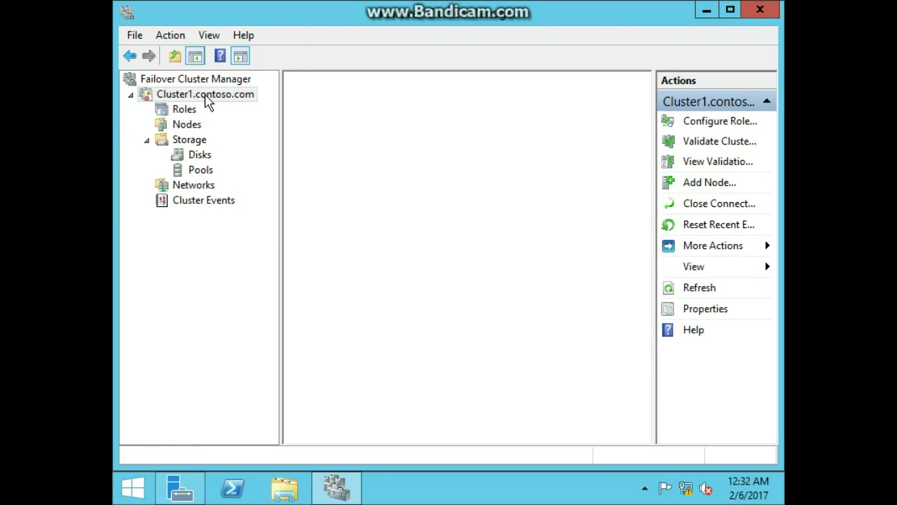
right_click(206, 97)
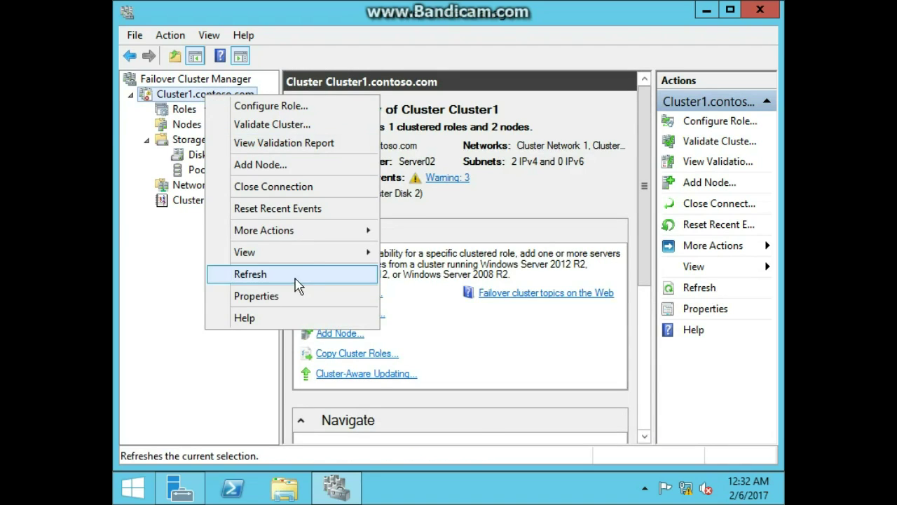
mouse_move(295, 237)
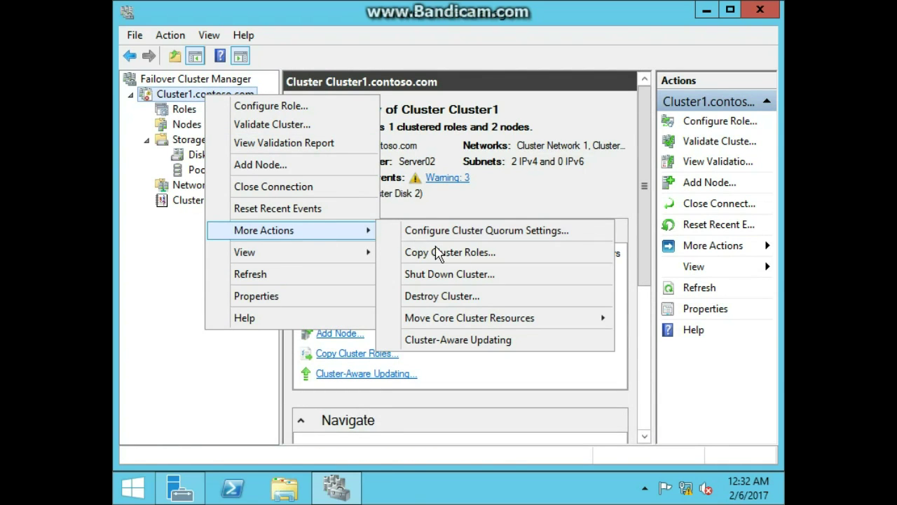
mouse_move(474, 325)
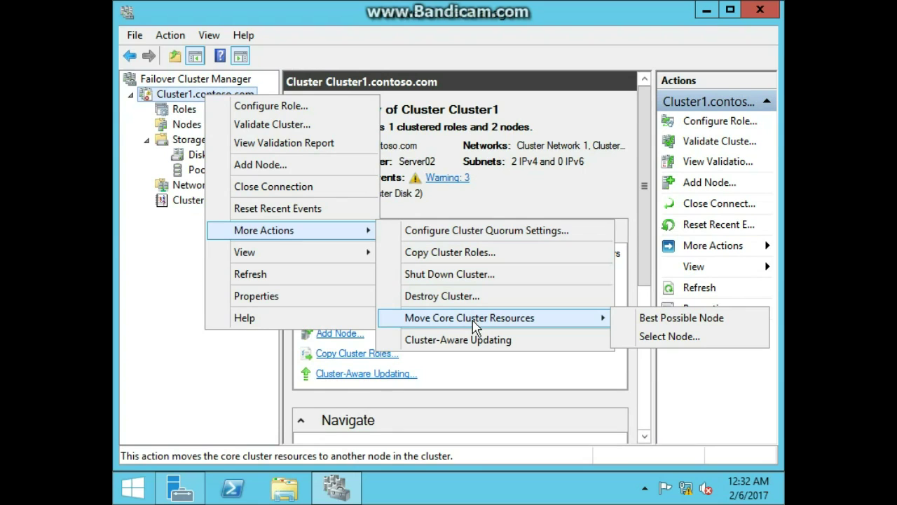
click(711, 335)
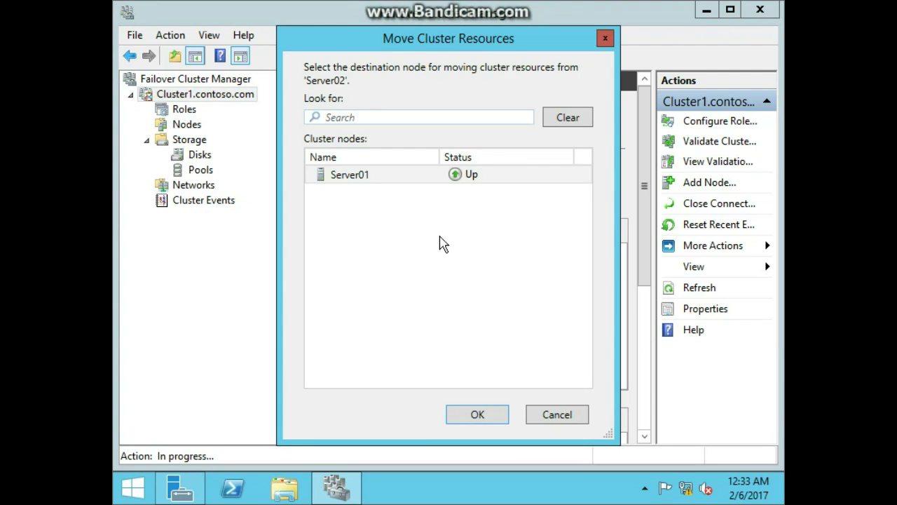
click(490, 416)
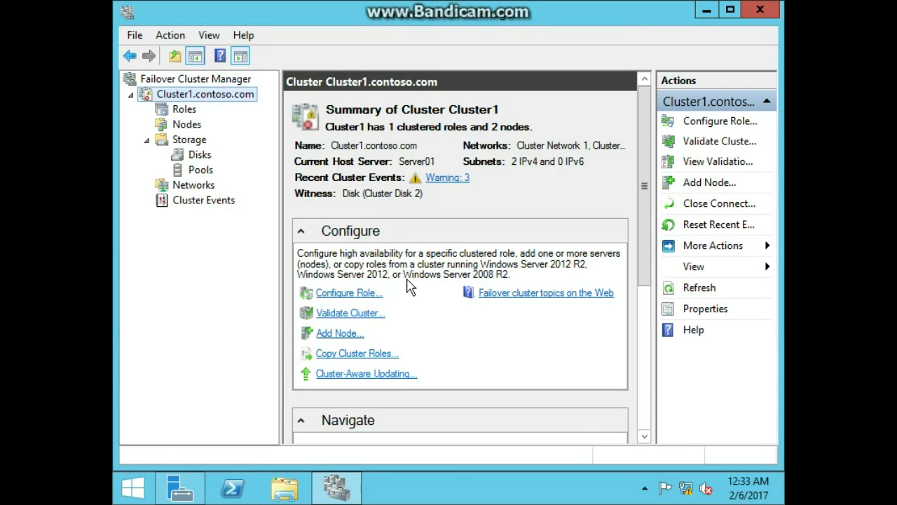
Move the FileServer clustered role from Server01 to the selected node Server02.
click(181, 112)
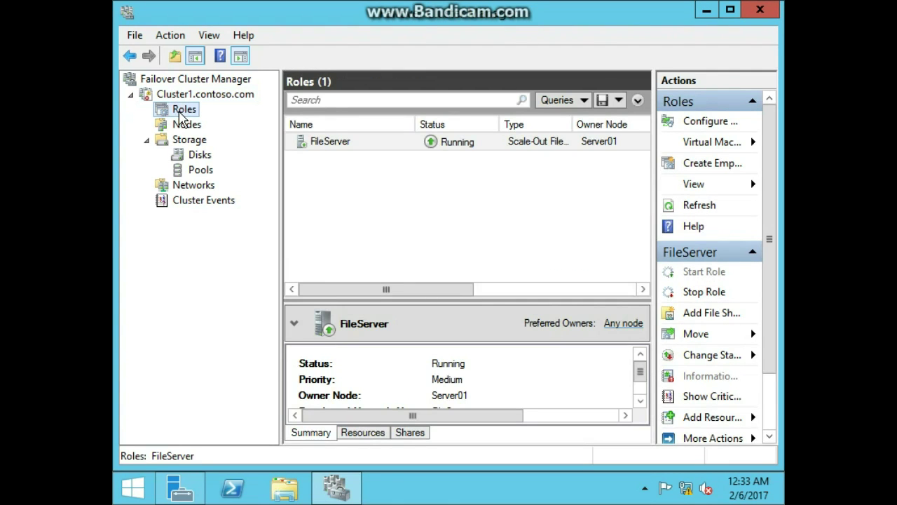
right_click(335, 148)
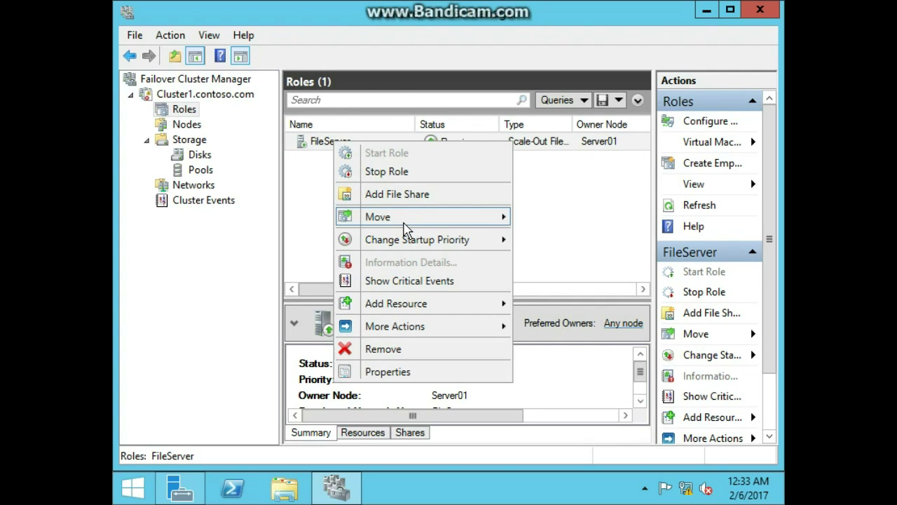
mouse_move(405, 221)
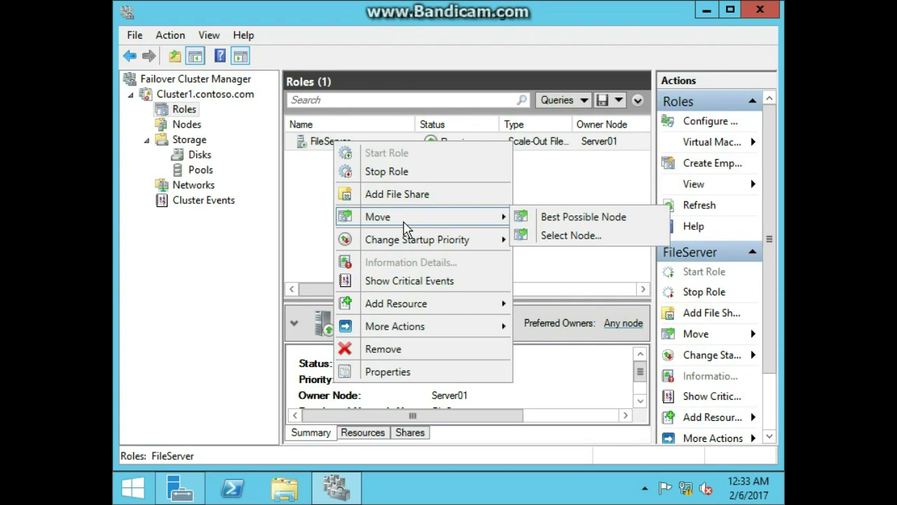
click(580, 236)
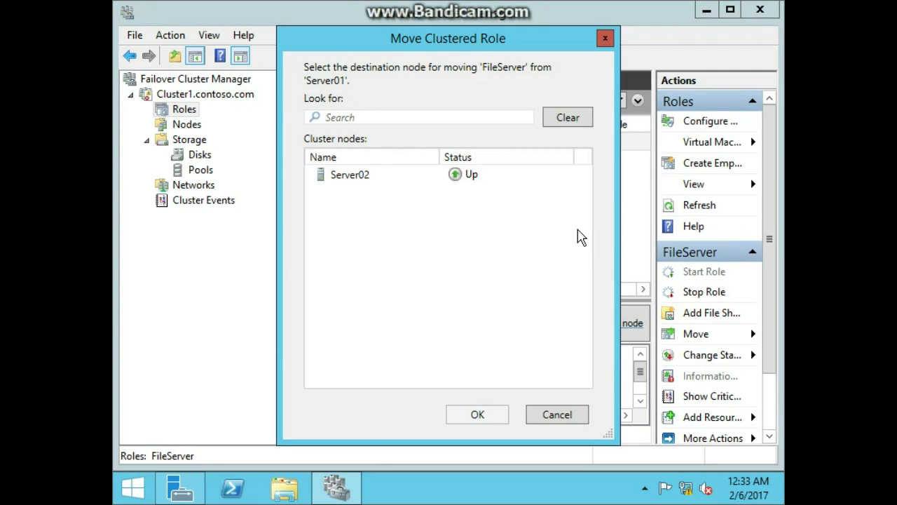
click(384, 177)
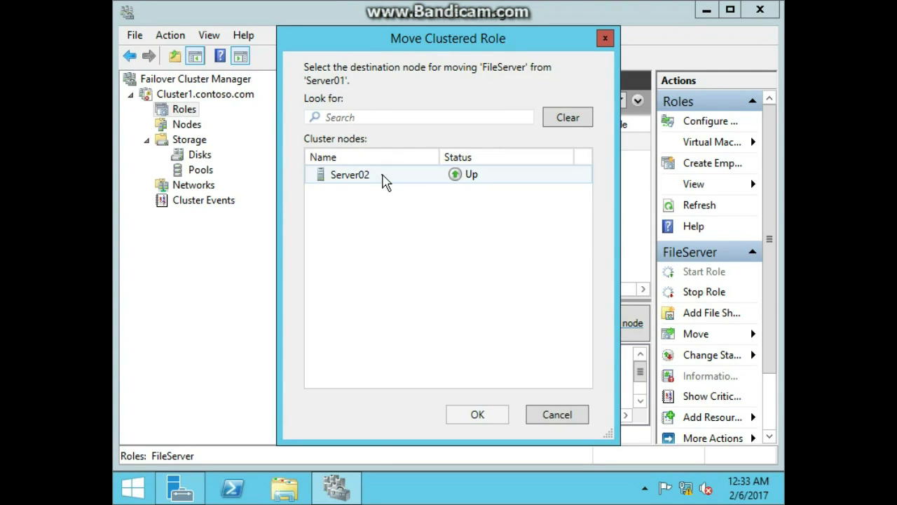
click(481, 419)
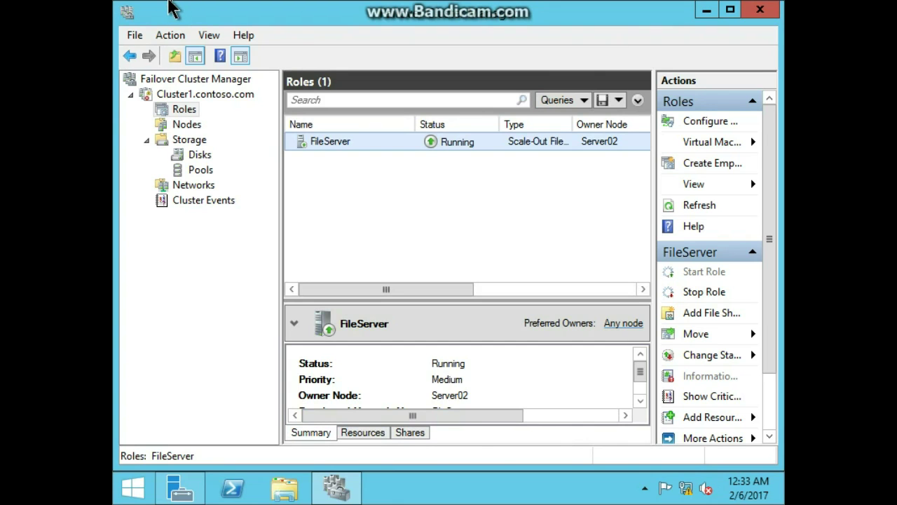
Switch to the Server02 virtual machine in VMware Workstation and restart its guest operating system.
double_click(118, 11)
click(170, 3)
mouse_move(230, 32)
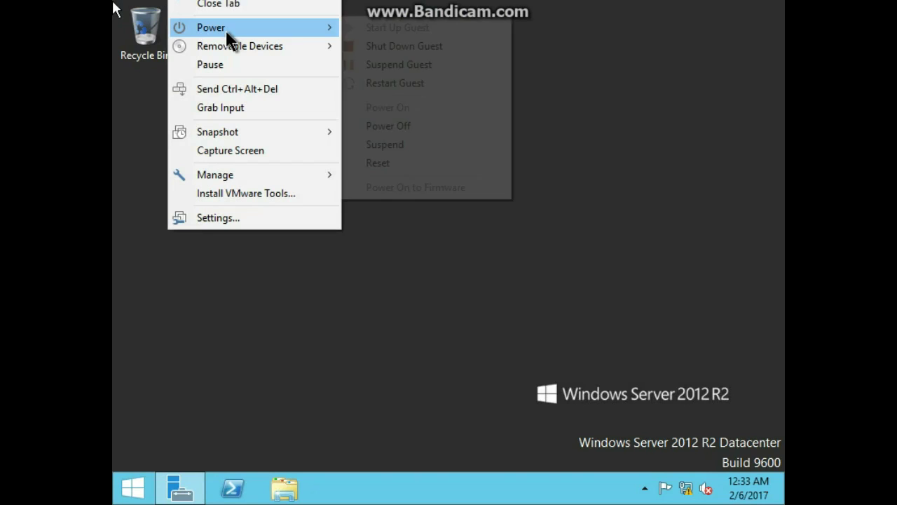
click(386, 83)
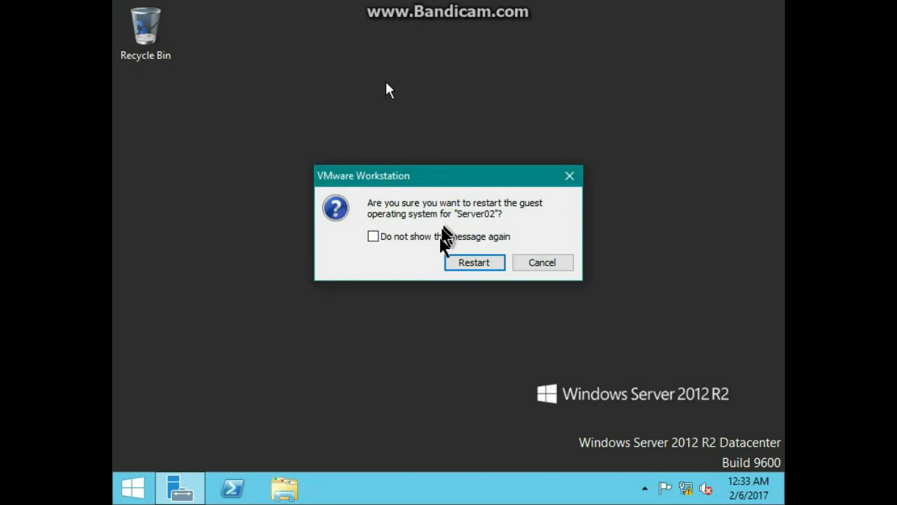
click(439, 238)
click(461, 265)
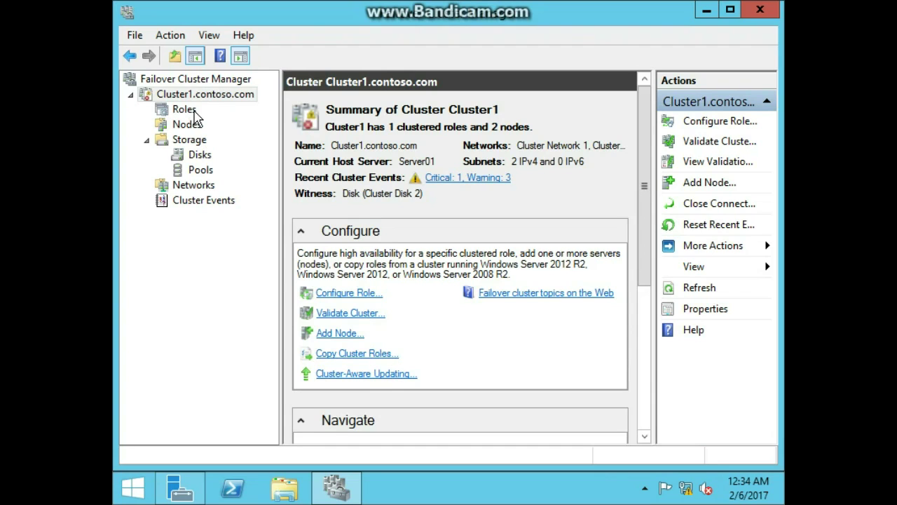
Check the FileServer role's status, owner node and networks in the cluster roles, and refresh the view.
click(193, 115)
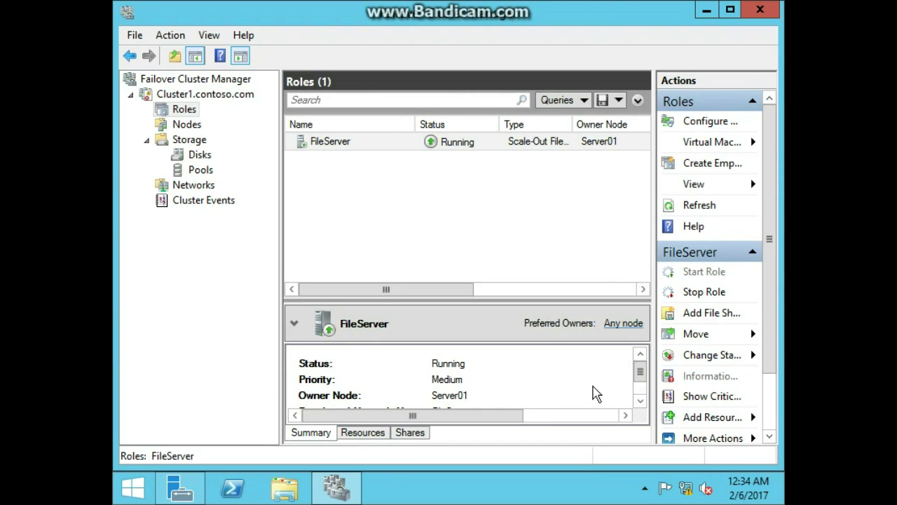
drag(640, 373, 642, 403)
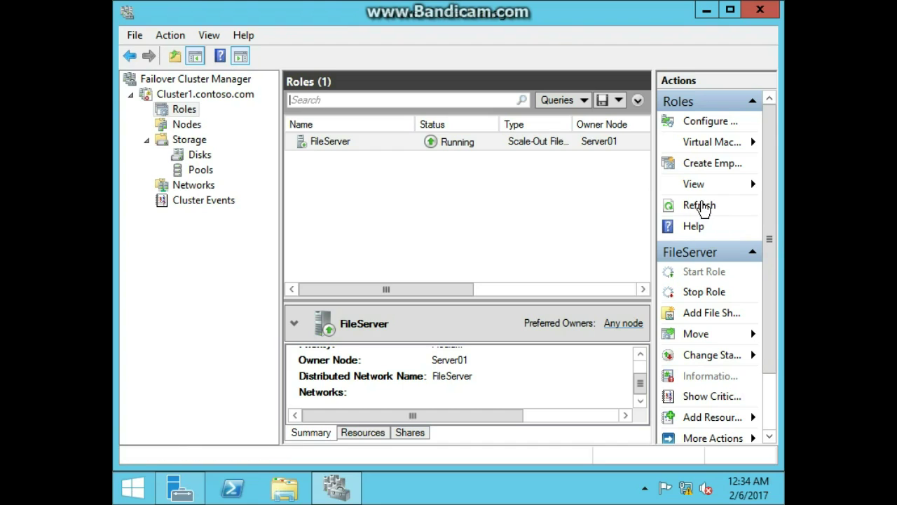
click(700, 208)
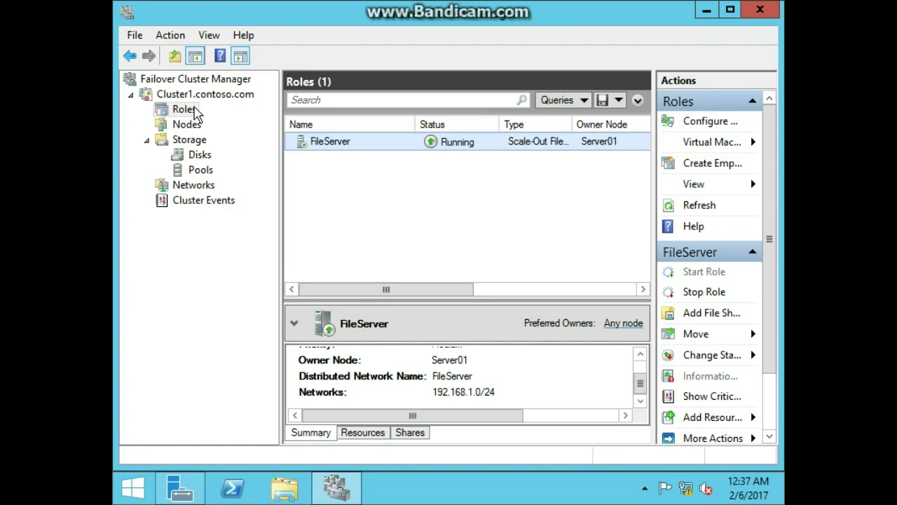
Pause the node Server01 with its roles drained, and check the owner node of the FileServer role.
click(184, 124)
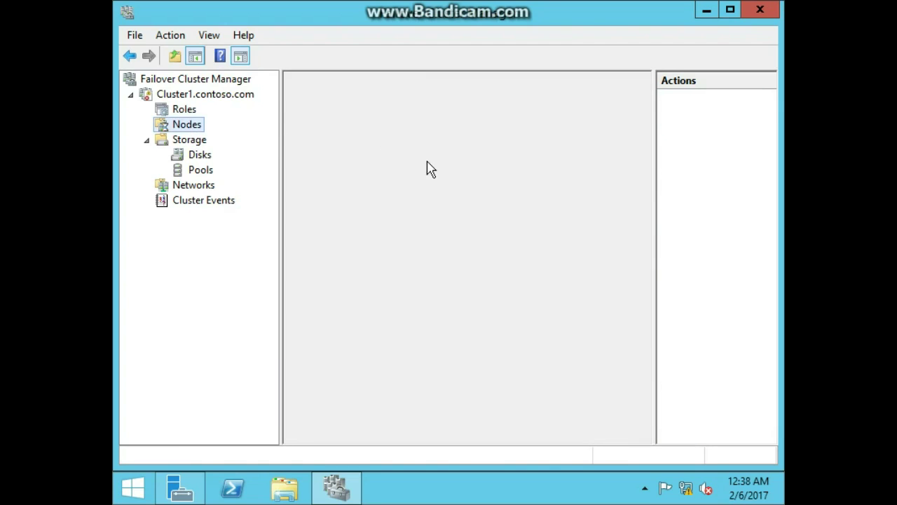
click(336, 148)
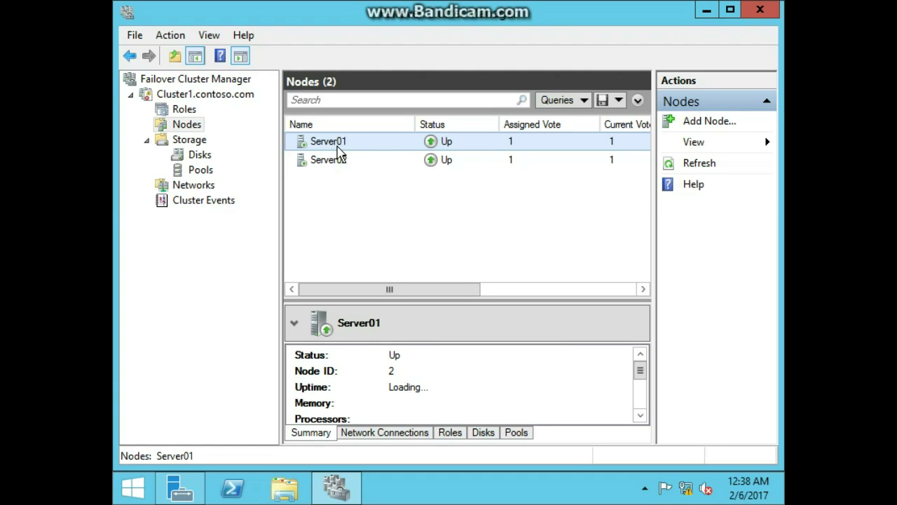
right_click(337, 149)
mouse_move(400, 164)
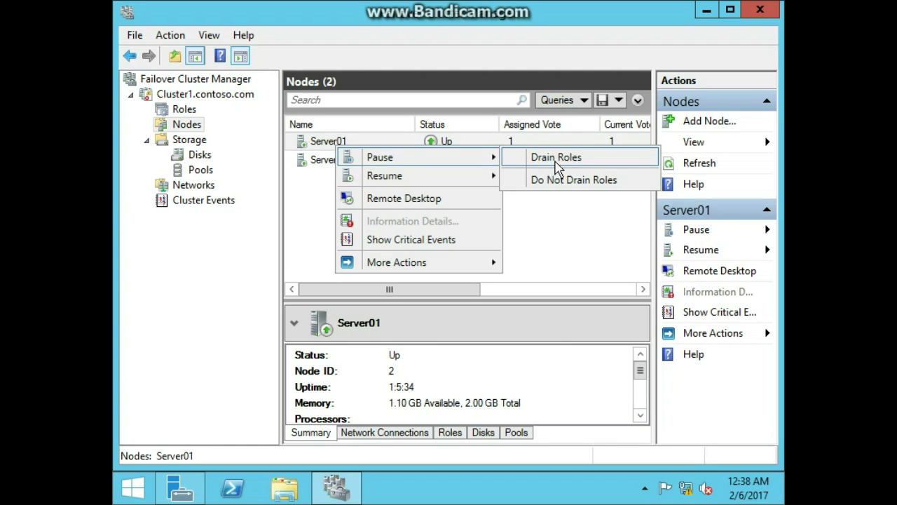
click(556, 164)
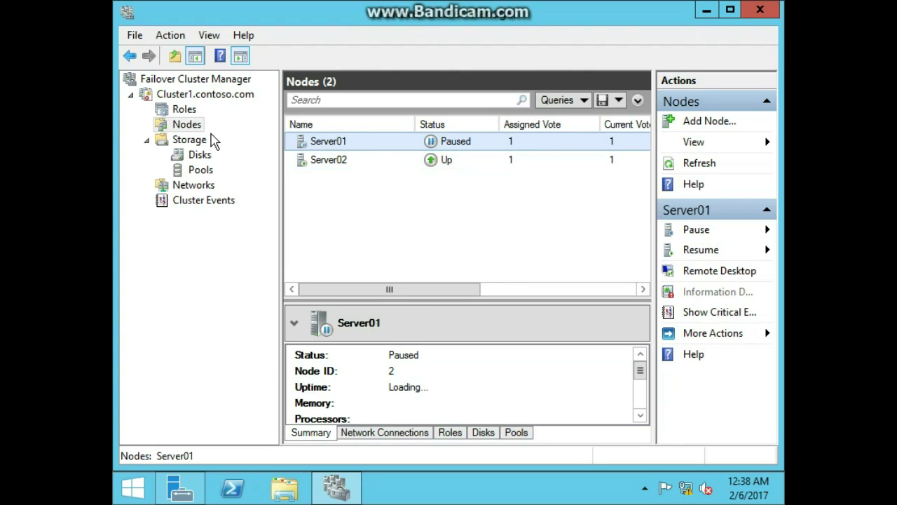
click(181, 110)
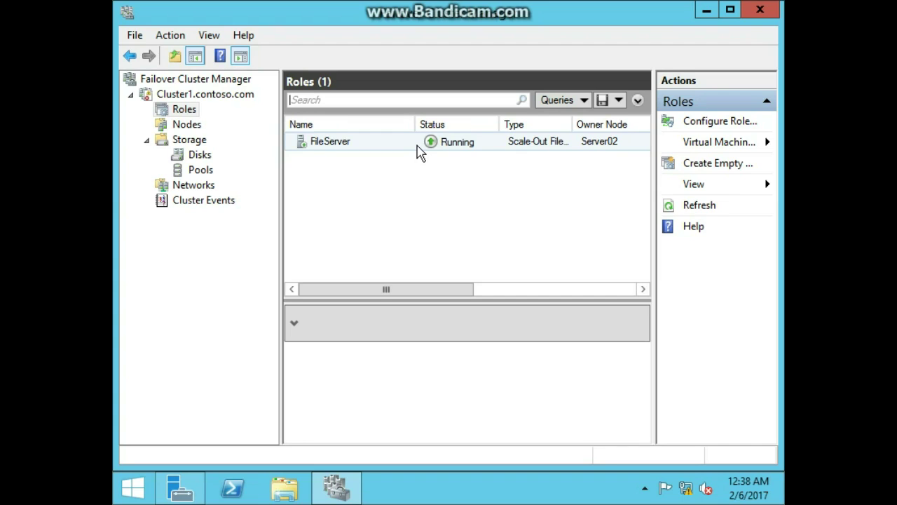
Resume the node Server01 with its roles failed back, and check the FileServer role's owner node.
click(199, 124)
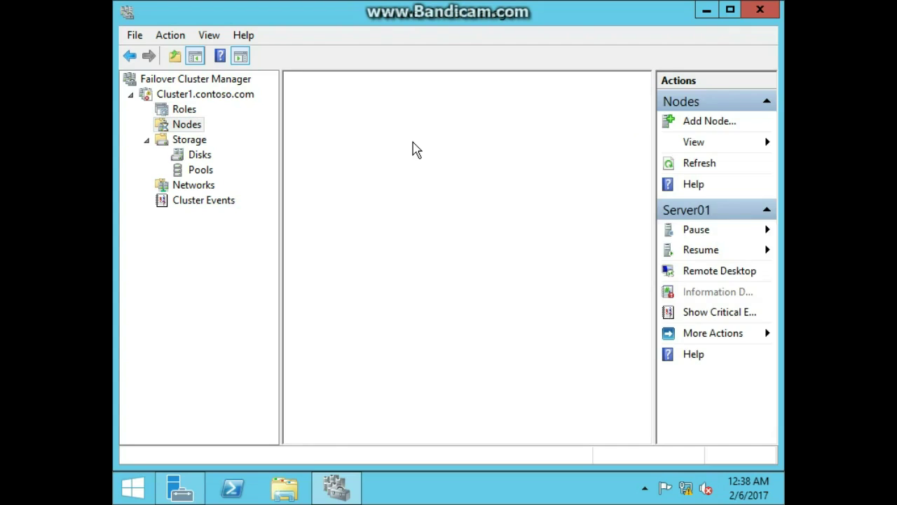
right_click(333, 143)
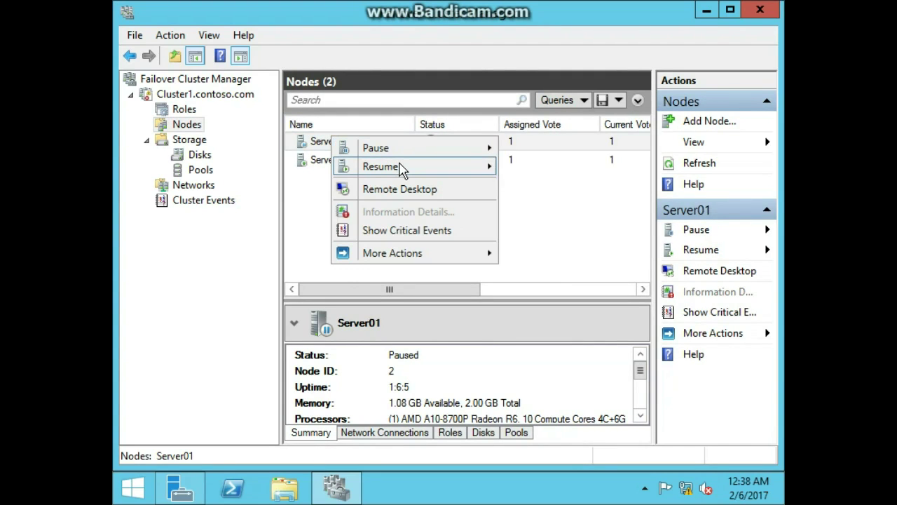
mouse_move(401, 169)
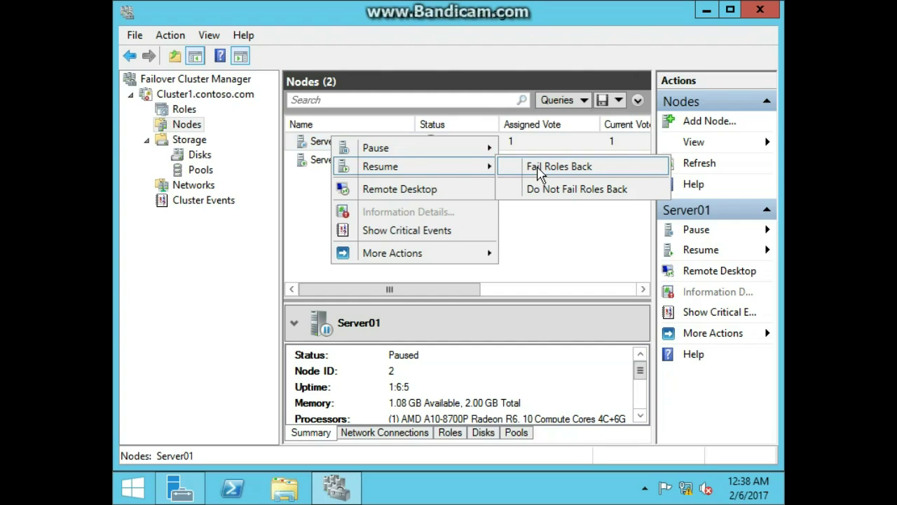
click(539, 173)
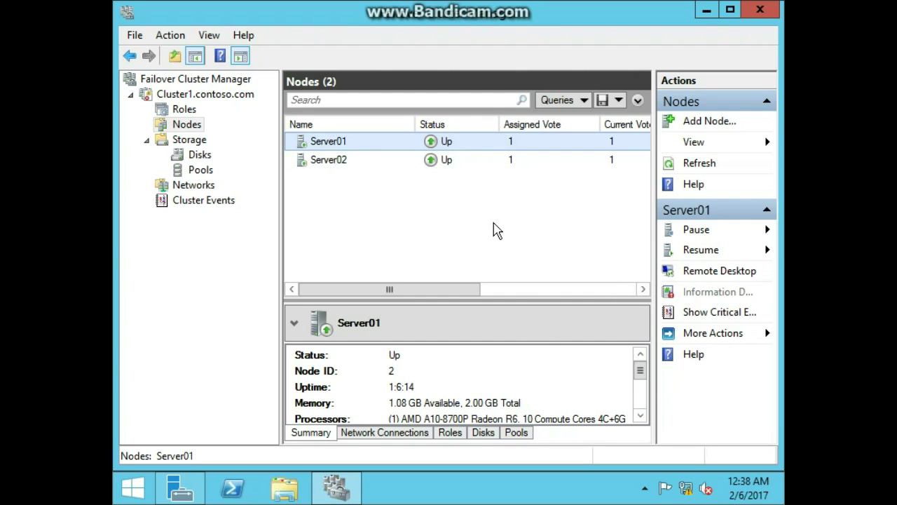
click(178, 110)
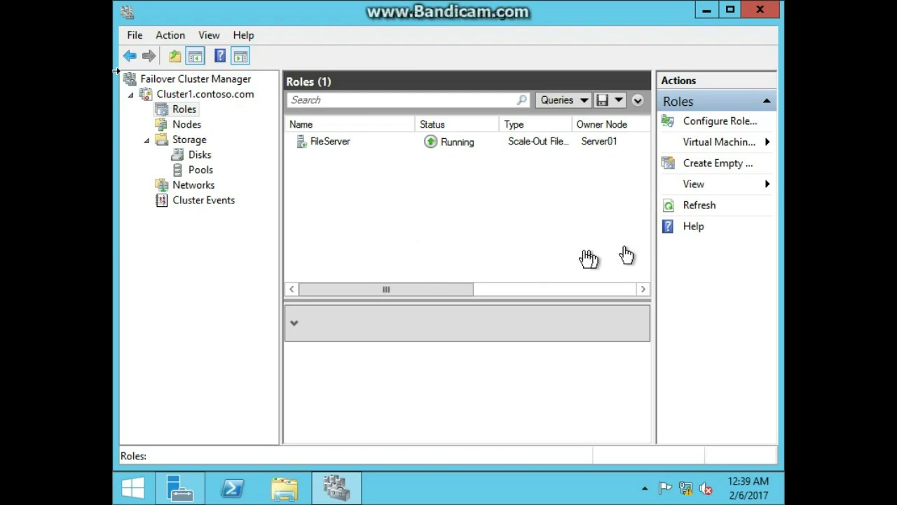
Remove the FileServer Scale-Out File Server role from the cluster and confirm the removal.
click(341, 146)
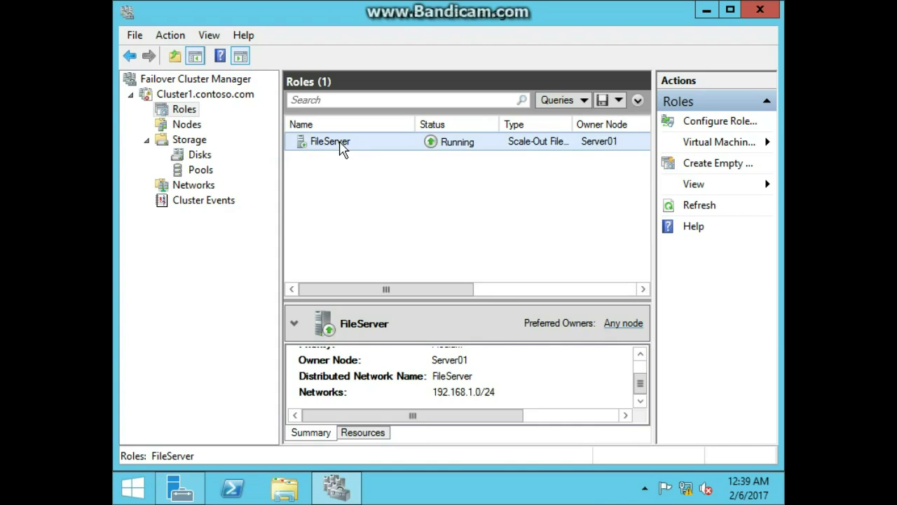
right_click(341, 146)
click(397, 352)
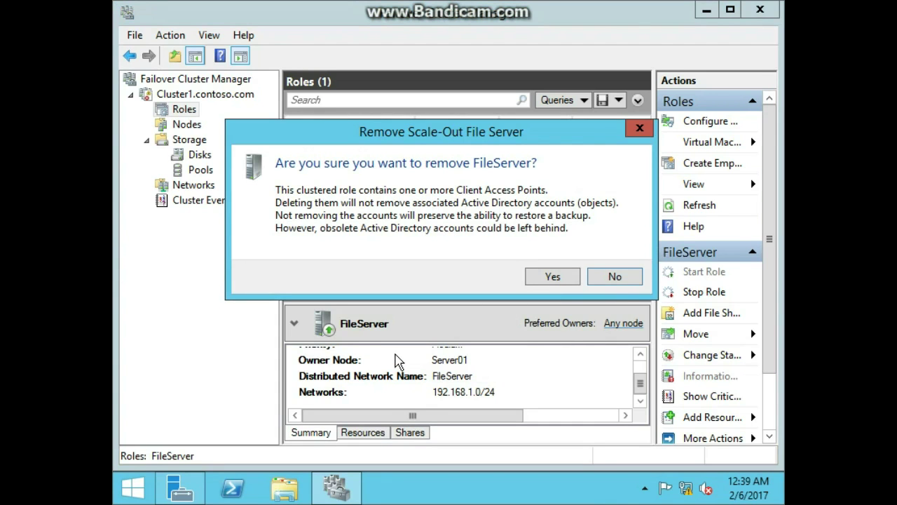
click(560, 277)
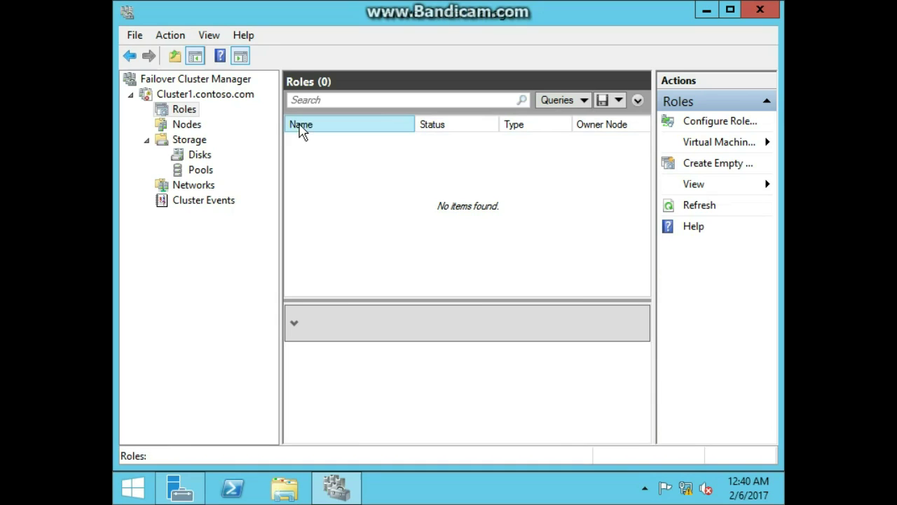
Permanently destroy the cluster Cluster1.contoso.com and close the cluster management console.
right_click(238, 96)
mouse_move(322, 237)
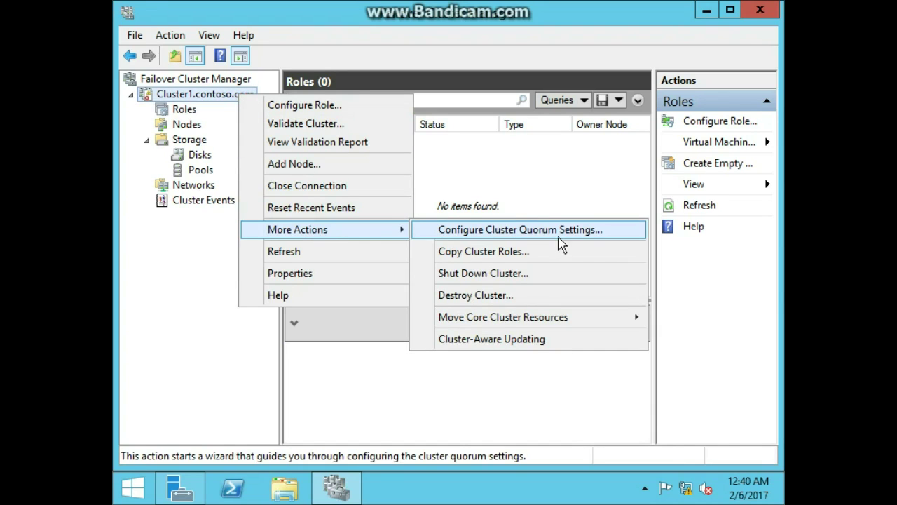
click(545, 297)
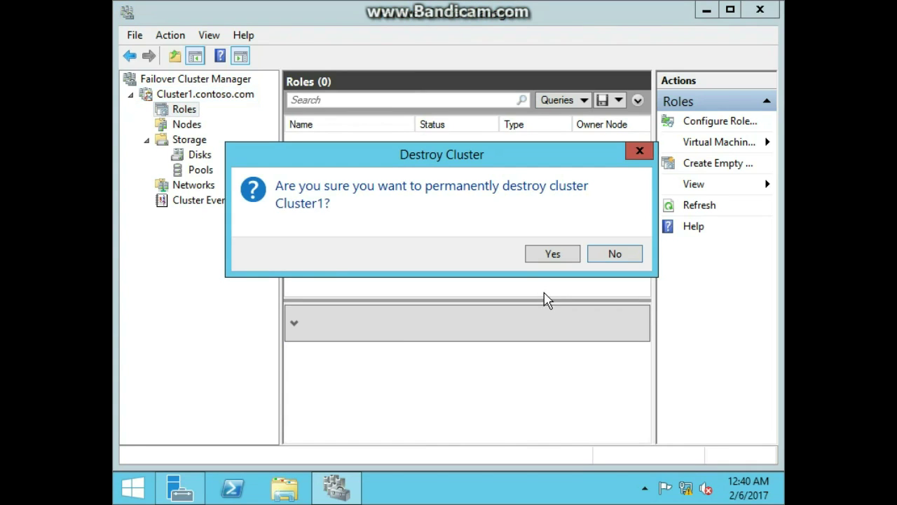
click(541, 259)
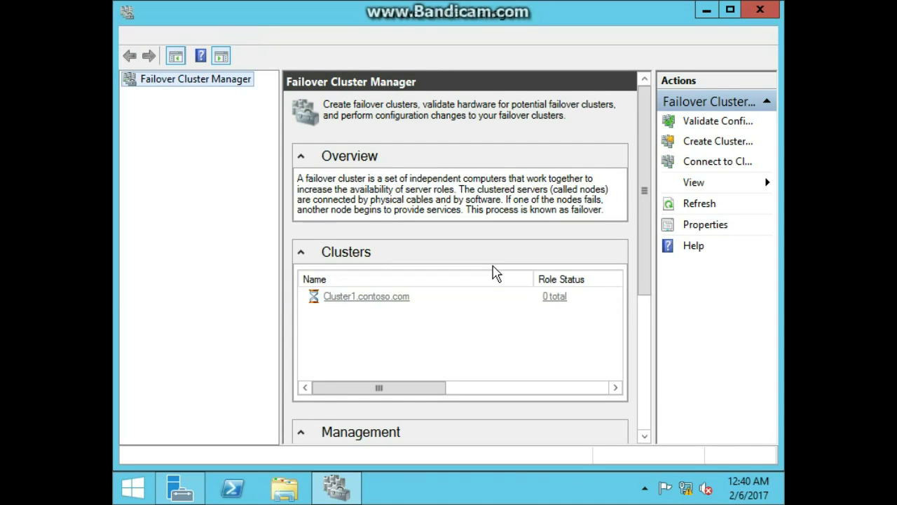
click(761, 12)
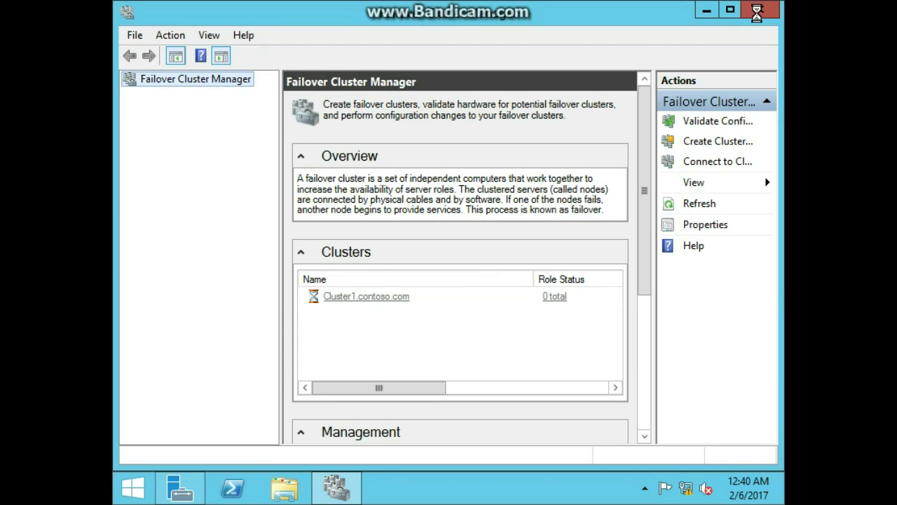